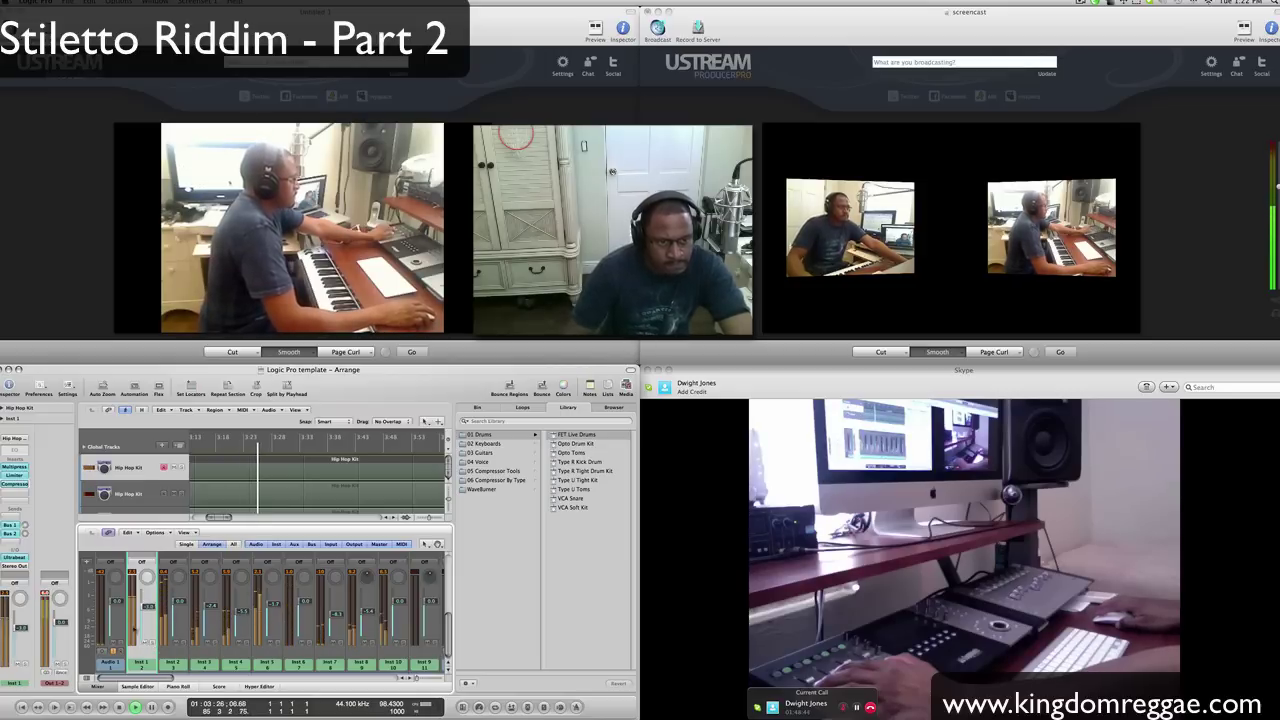
Insert a Linear Phase EQ on the Inst 1 Hip Hop Kit channel and load its Punchy Kick 01 drum preset.
{"action": "left_click", "coordinate": [16, 493]}
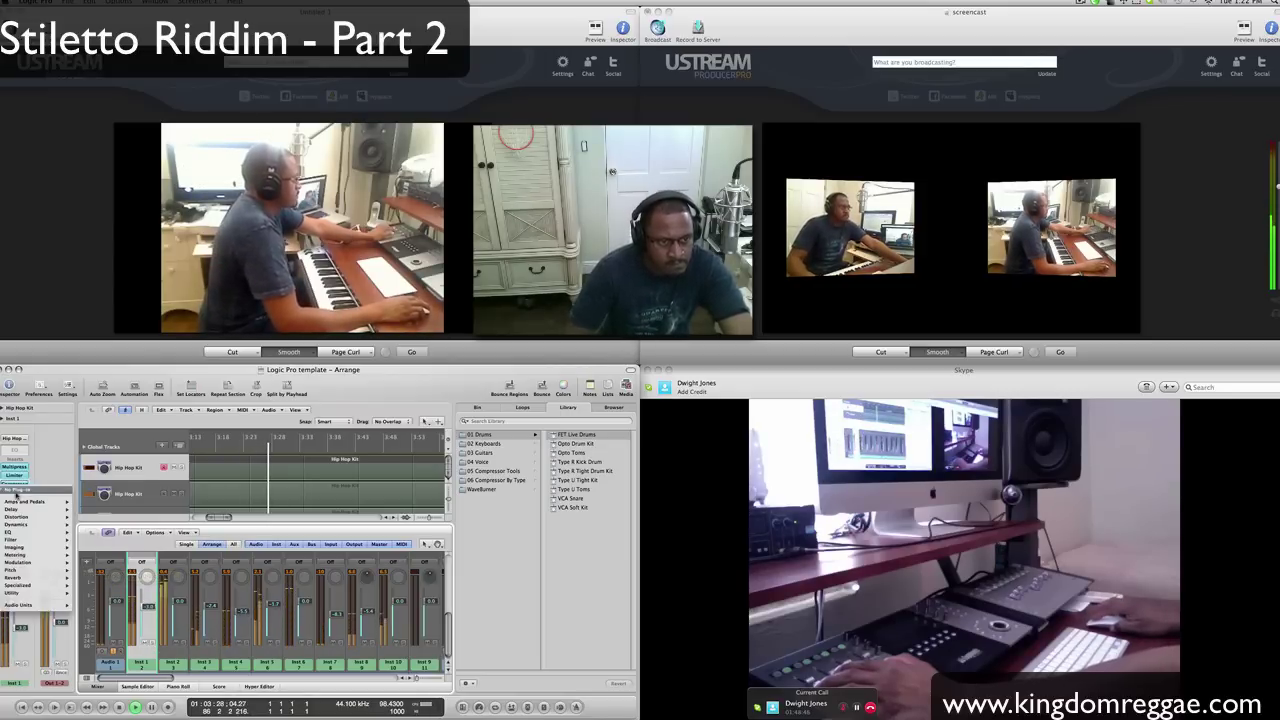
{"action": "mouse_move", "coordinate": [22, 537]}
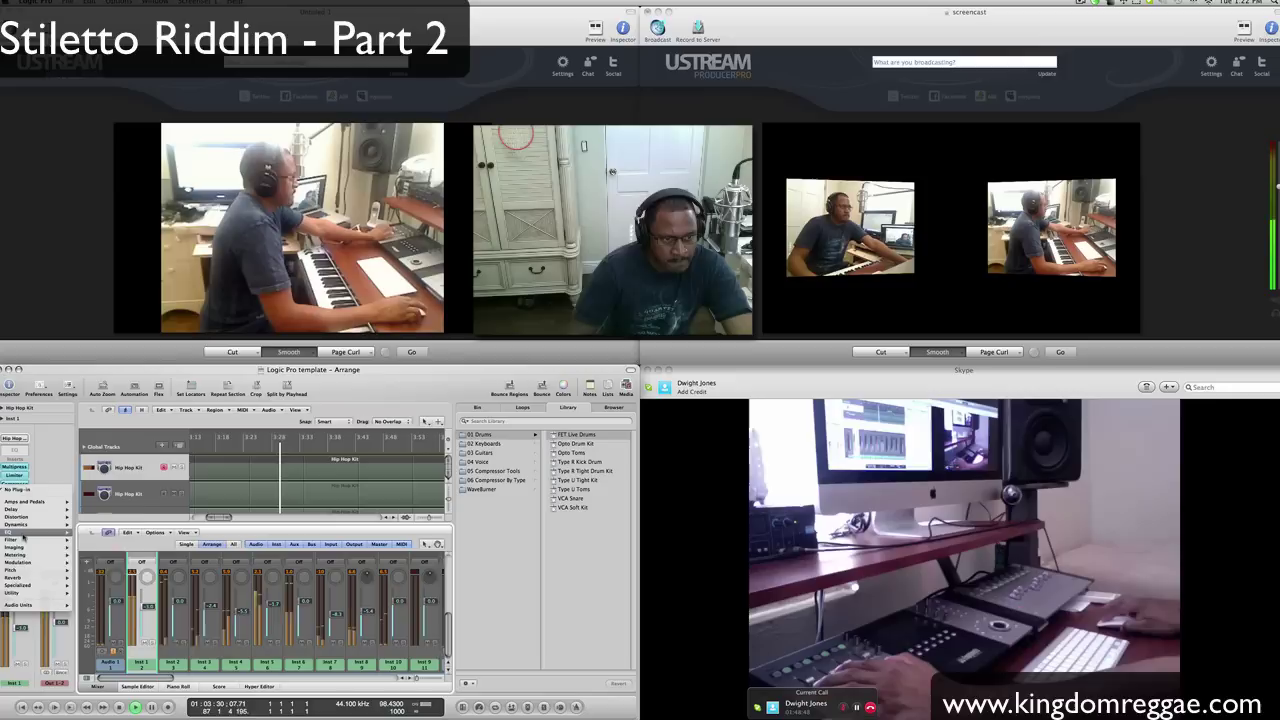
{"action": "mouse_move", "coordinate": [120, 539]}
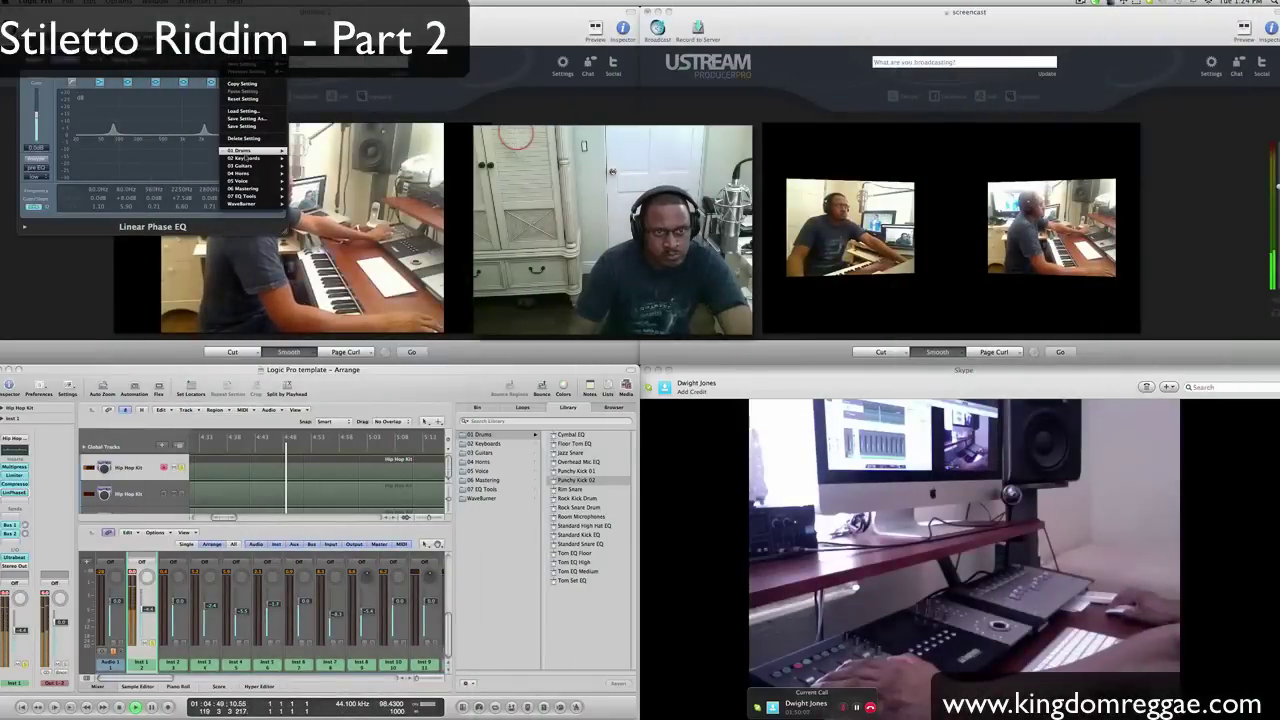
{"action": "mouse_move", "coordinate": [245, 150]}
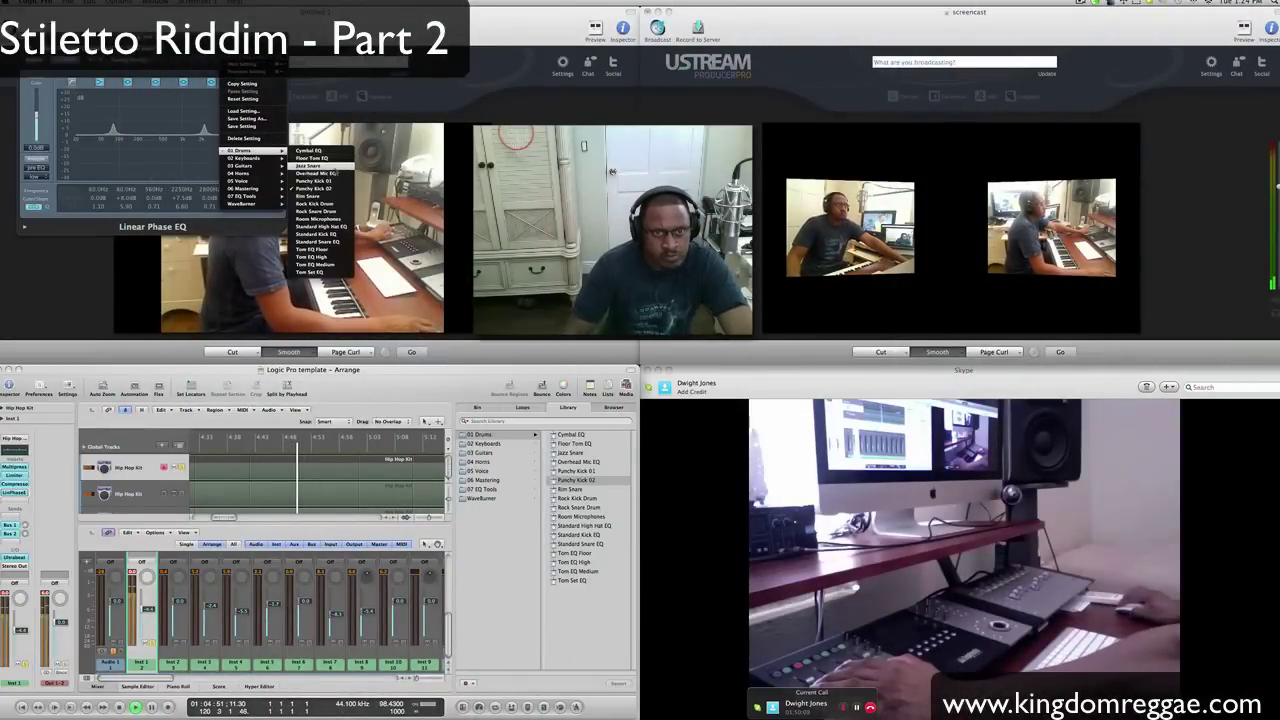
{"action": "left_click", "coordinate": [328, 181]}
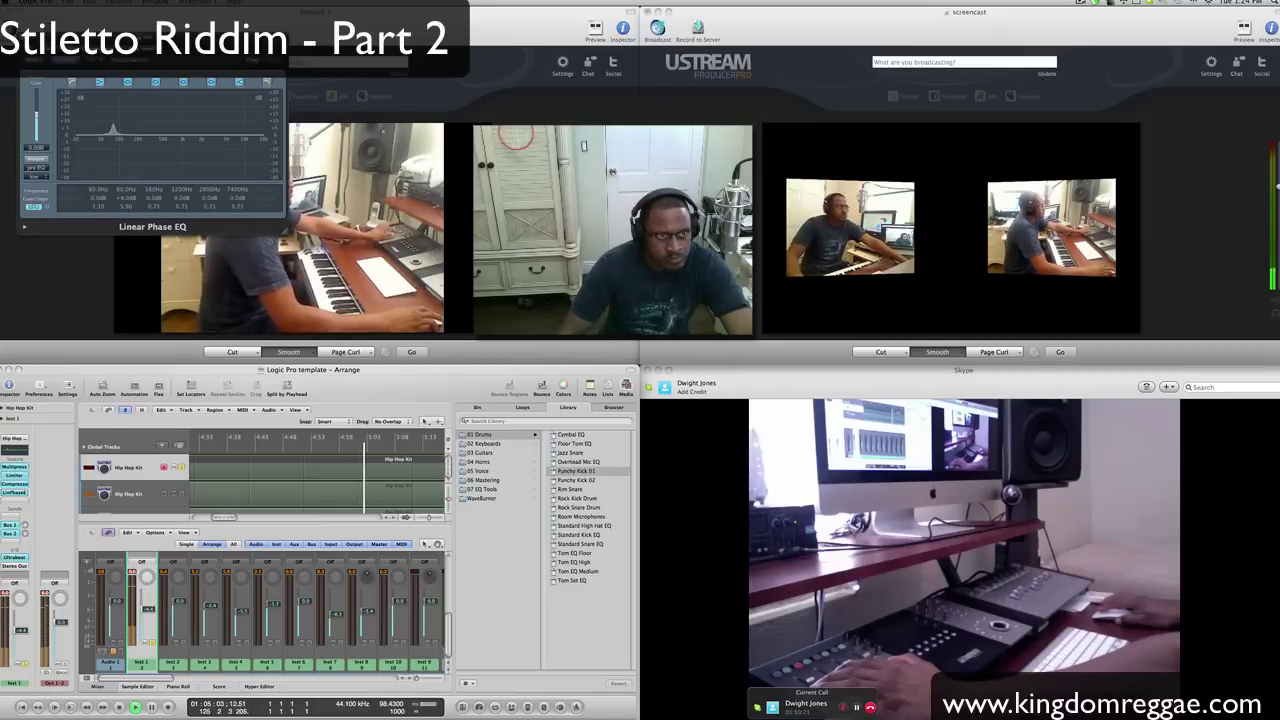
{"action": "key", "text": "super+w"}
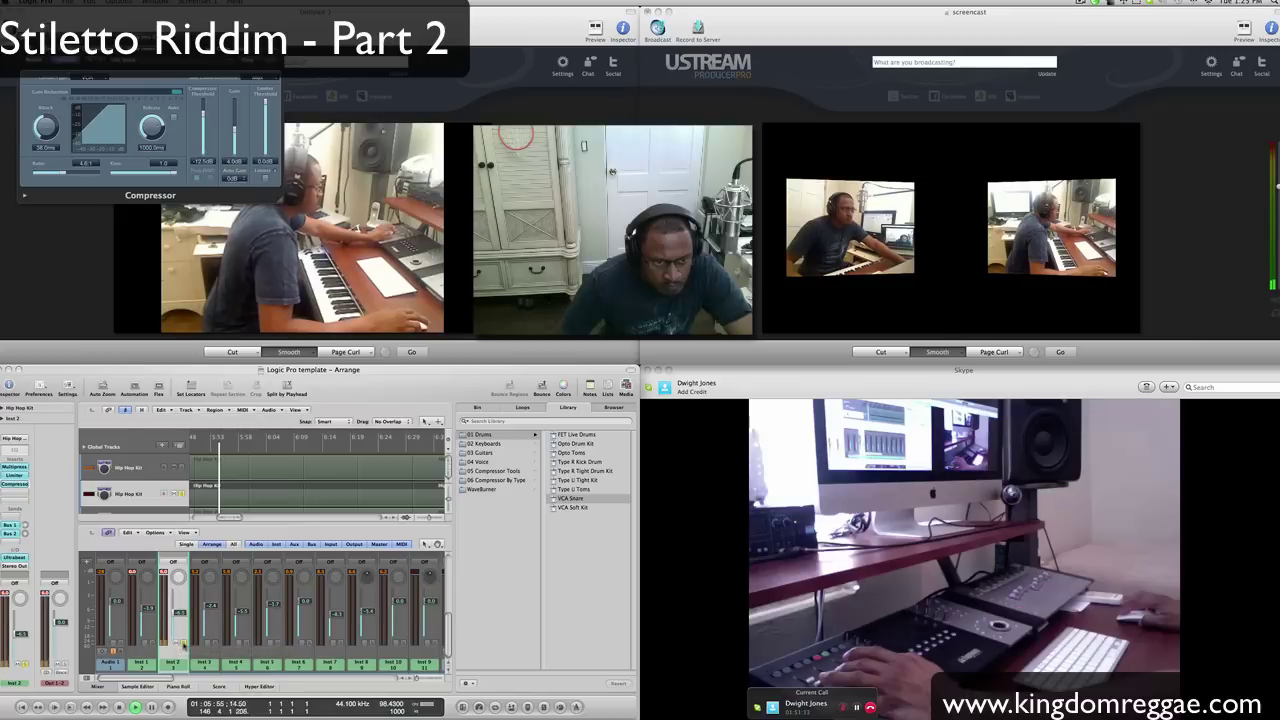
Mute and unmute the Inst 2 Hip Hop Kit channel to compare the playback with and without it.
{"action": "left_click", "coordinate": [177, 644]}
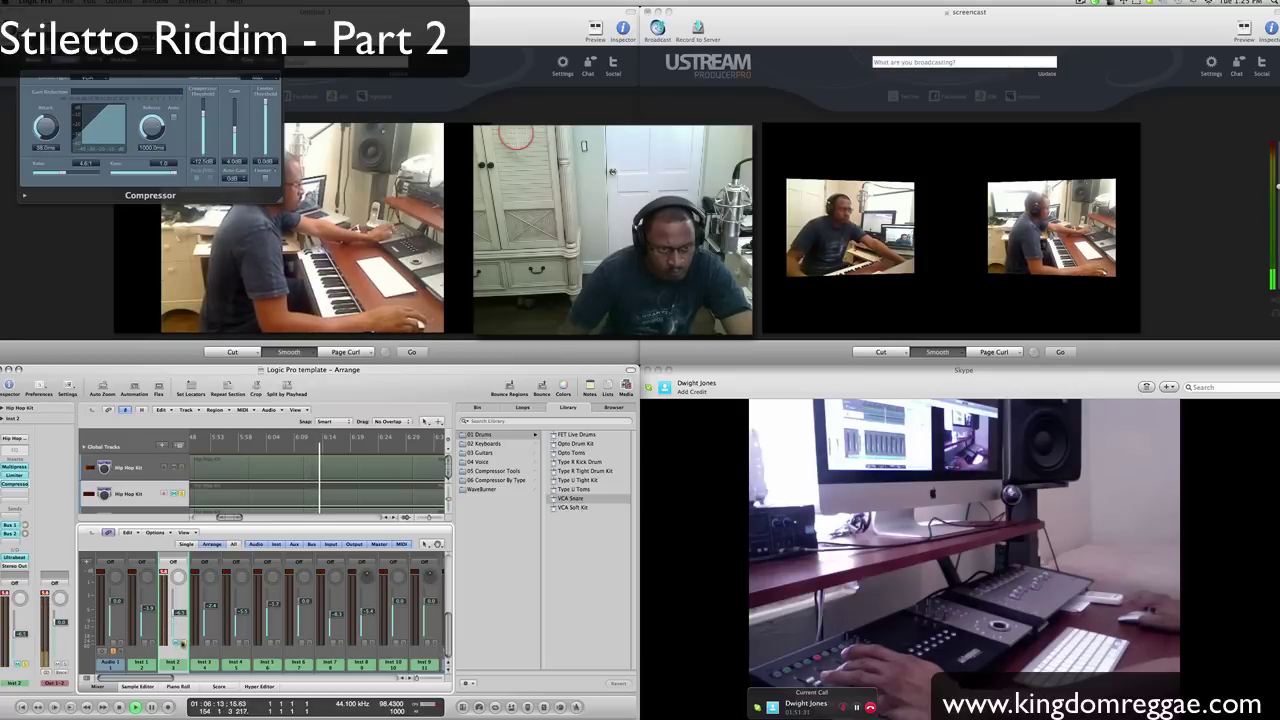
{"action": "left_click", "coordinate": [178, 645]}
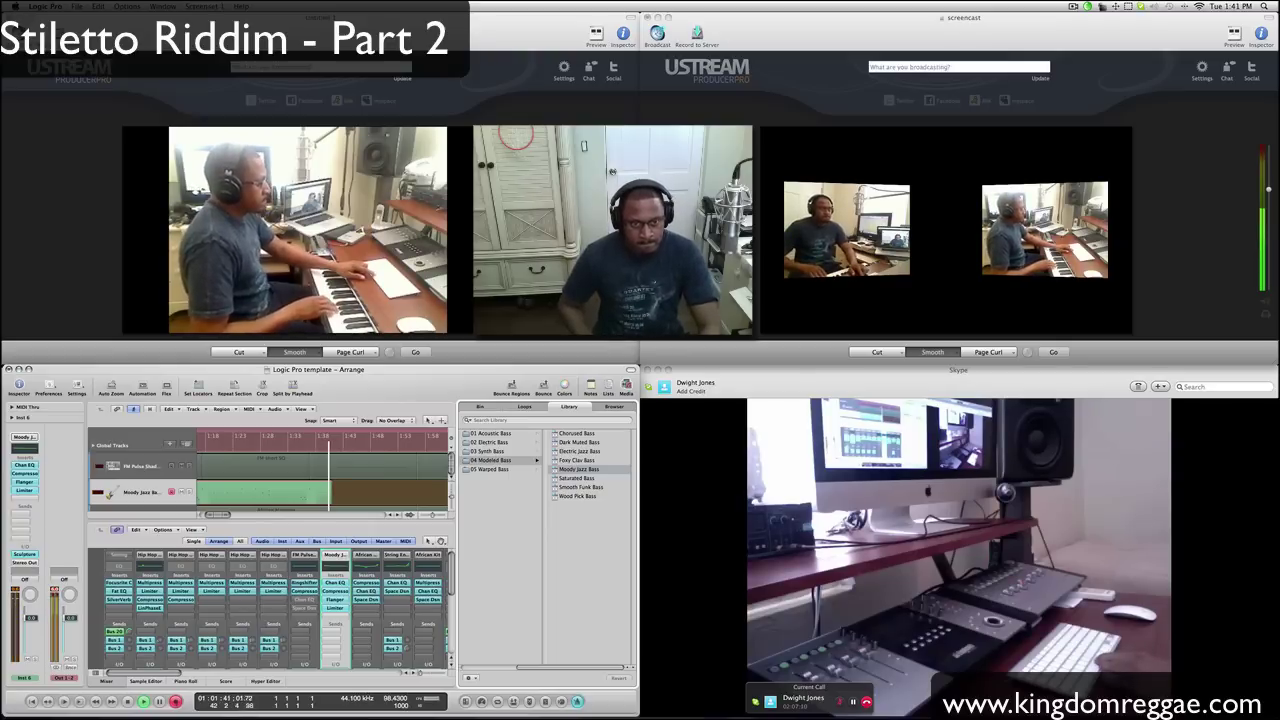
Stop recording and shorten the end of the recorded Pick Bass_MM region so it ends before the playhead.
{"action": "key", "text": "space"}
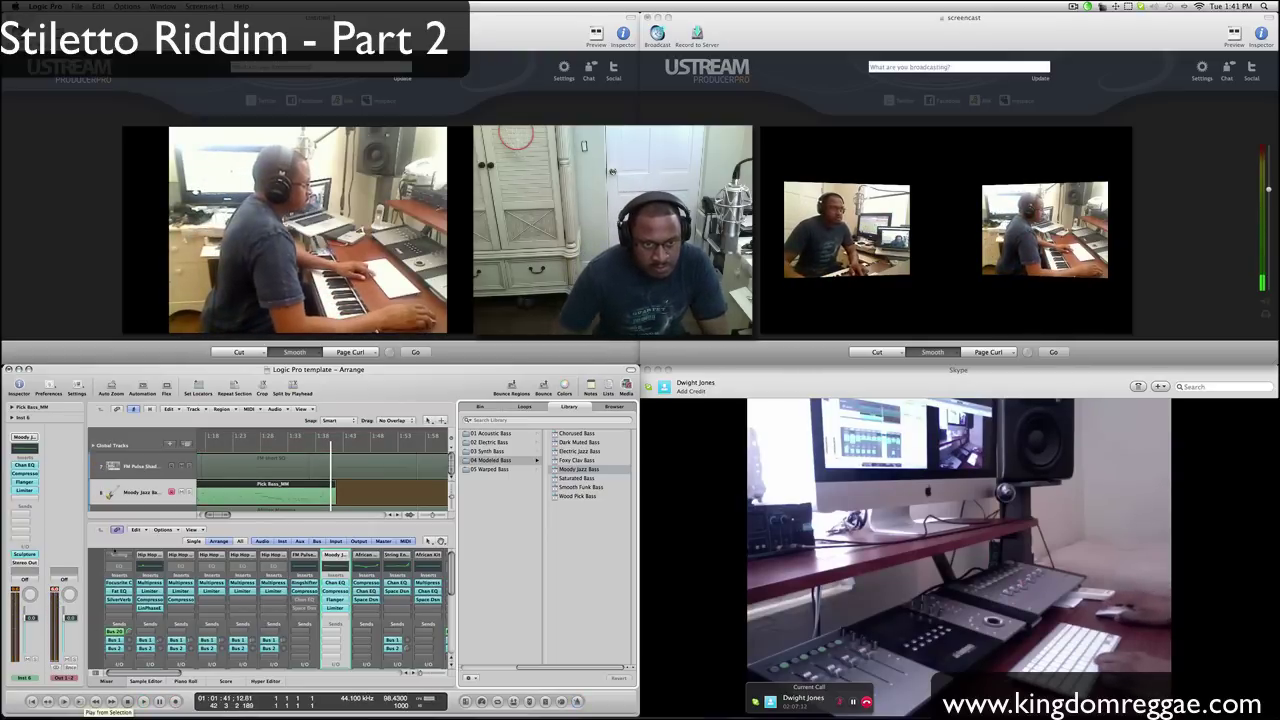
{"action": "left_click_drag", "start_coordinate": [334, 497], "coordinate": [309, 497]}
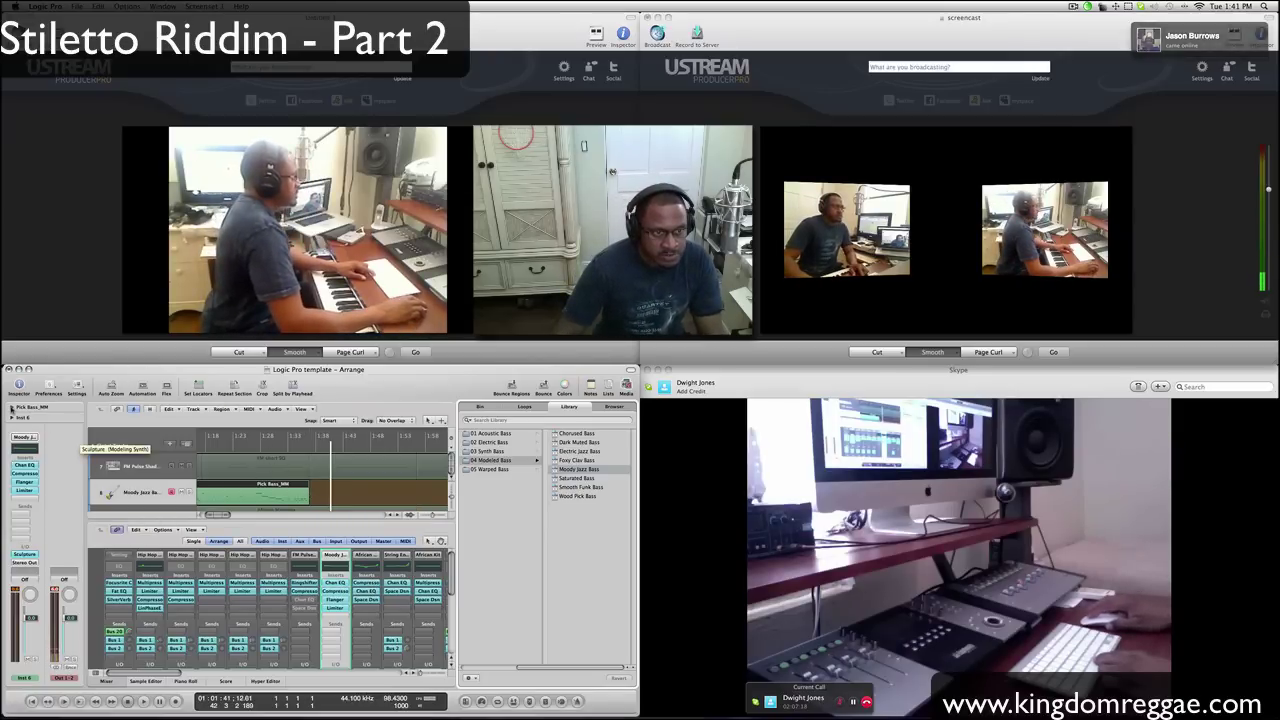
Turn on looping for the Pick Bass_MM region and quantize it to 1/16-Note.
{"action": "left_click", "coordinate": [30, 407]}
{"action": "left_click", "coordinate": [48, 433]}
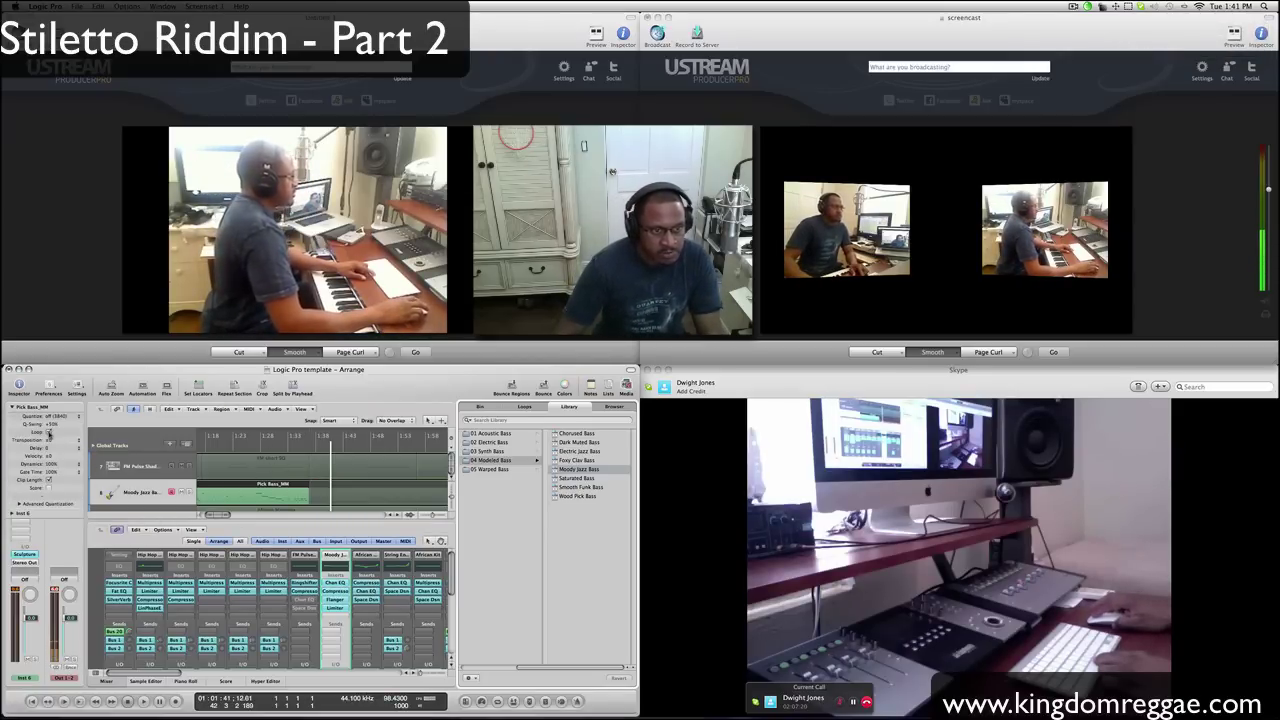
{"action": "left_click", "coordinate": [58, 416]}
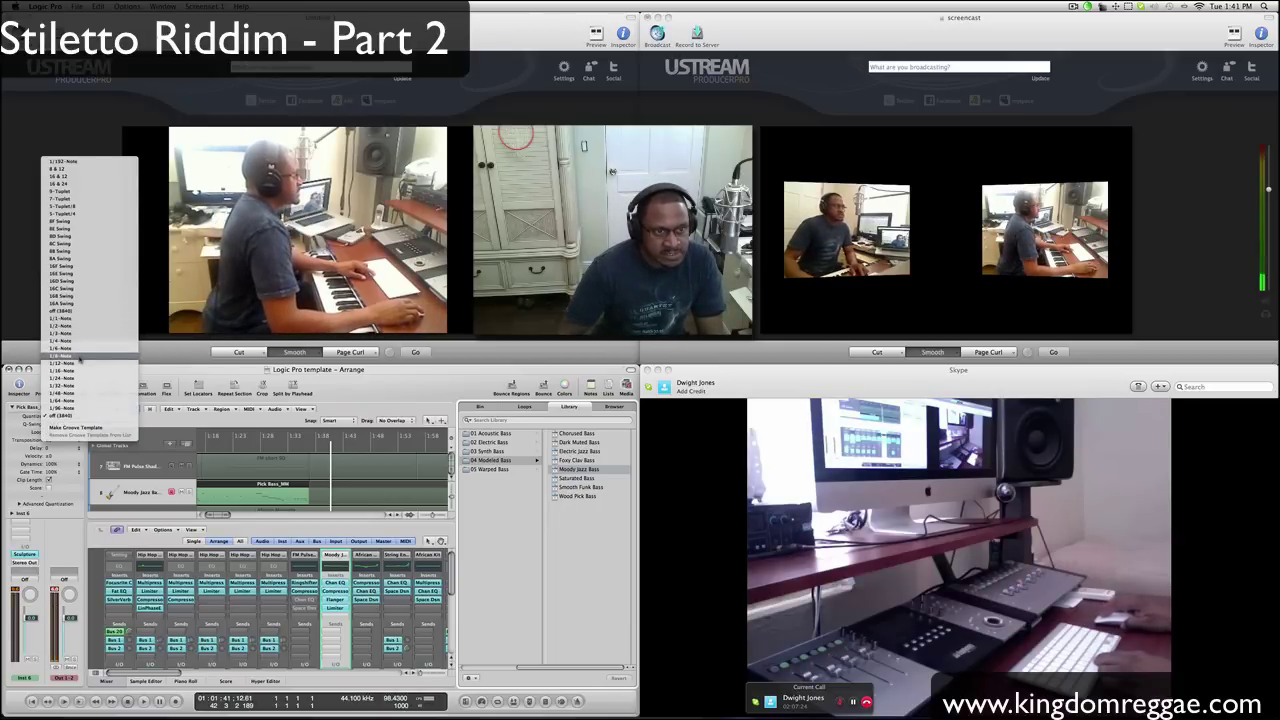
{"action": "left_click", "coordinate": [77, 371]}
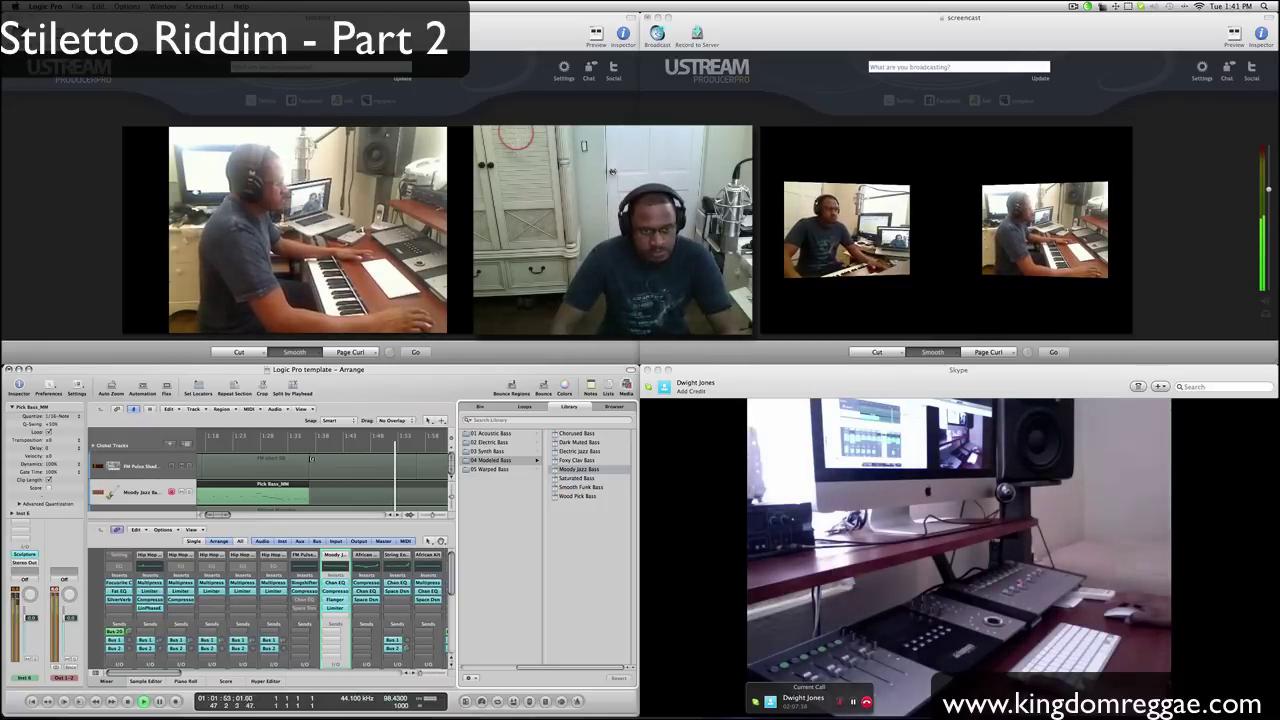
Create a new track with a duplicate setting of the Moody Jazz Bass track.
{"action": "left_click", "coordinate": [165, 462]}
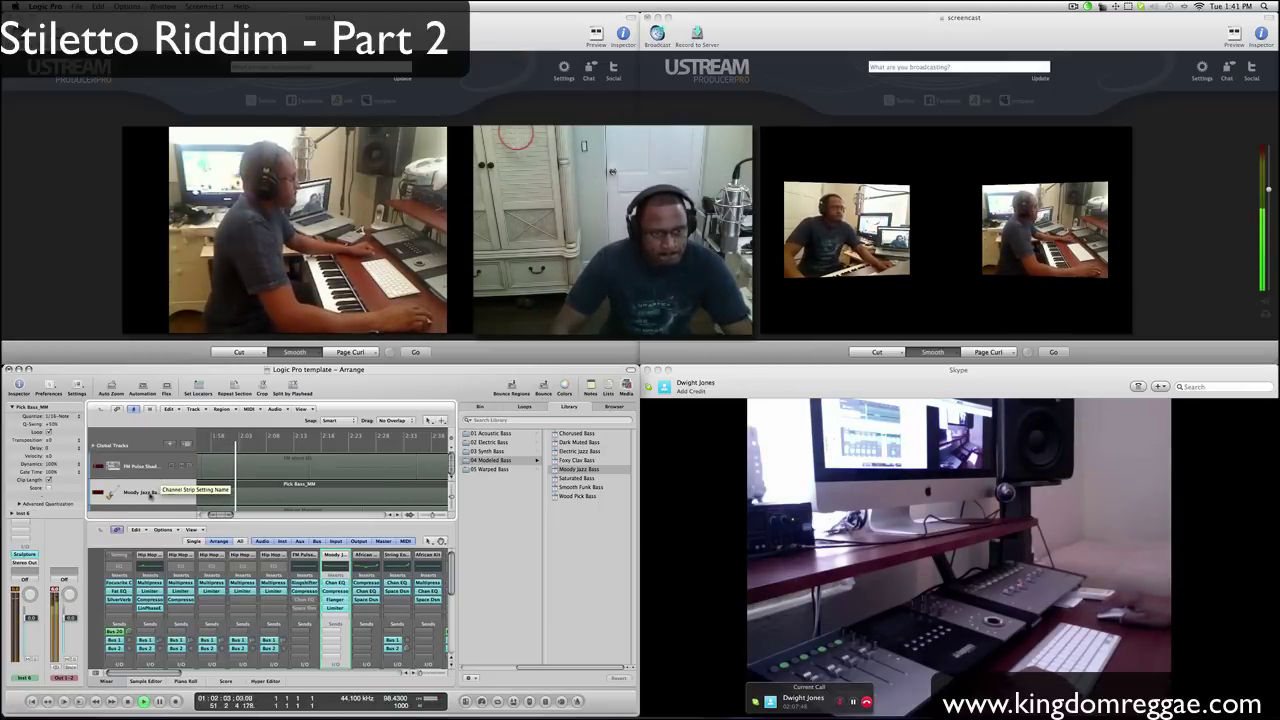
{"action": "left_click", "coordinate": [150, 494]}
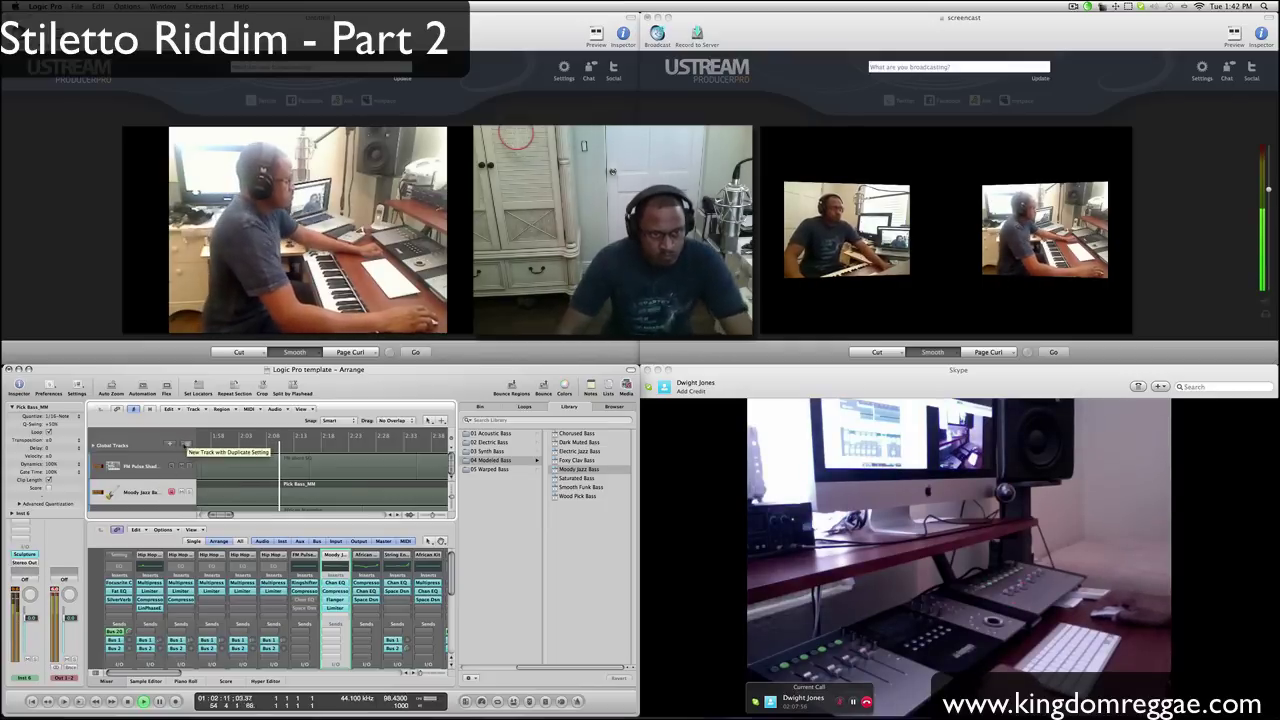
{"action": "left_click", "coordinate": [186, 444]}
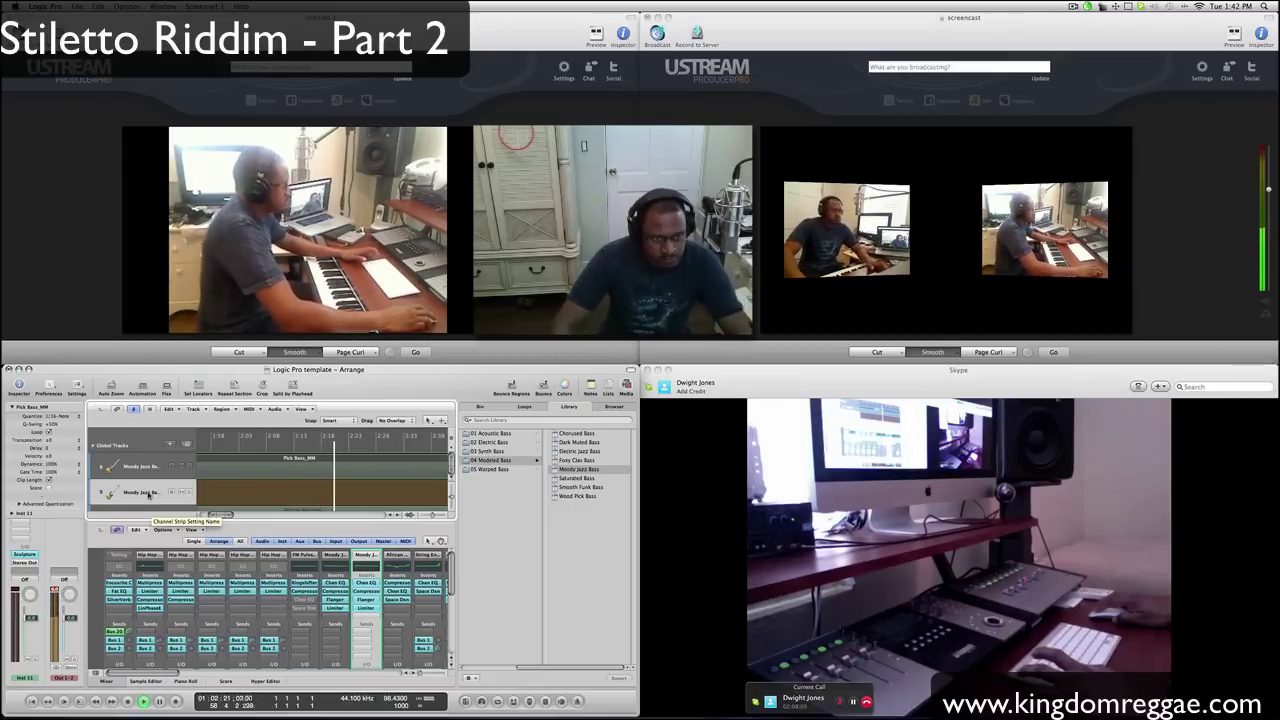
Return to the project start and copy the Pick Bass_MM region onto the duplicate bass track.
{"action": "left_click", "coordinate": [233, 484]}
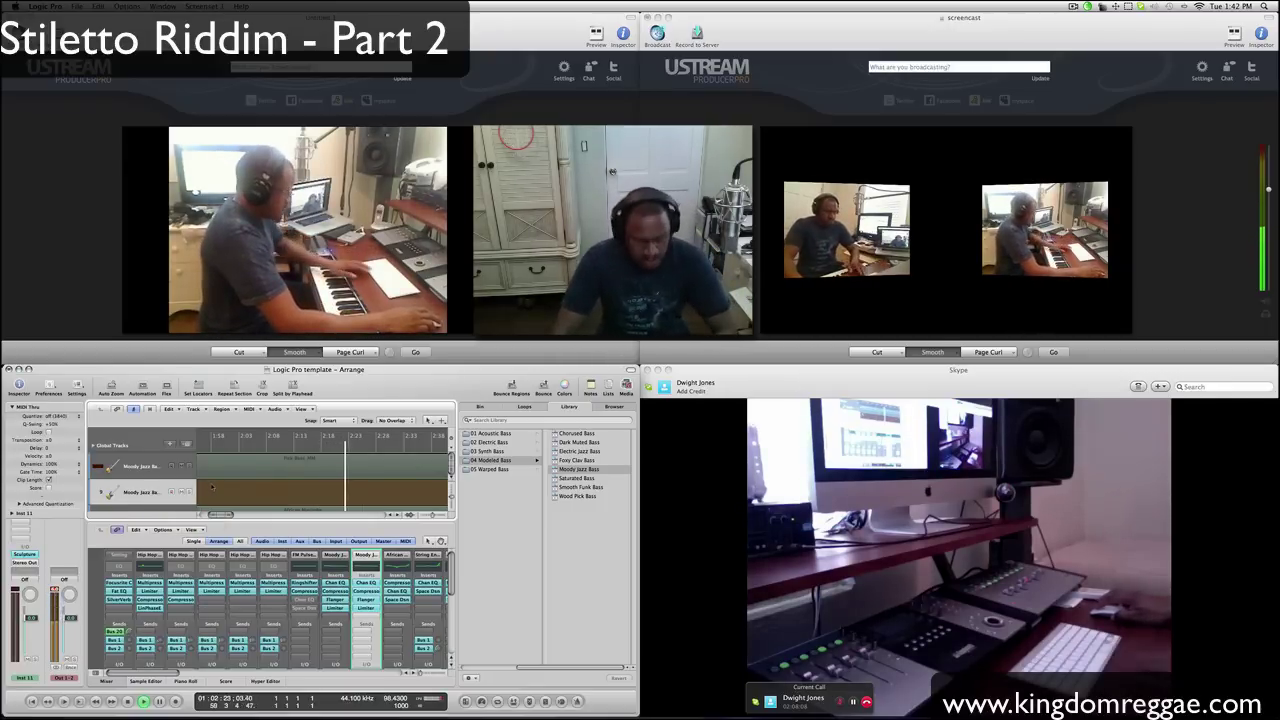
{"action": "left_click", "coordinate": [229, 472]}
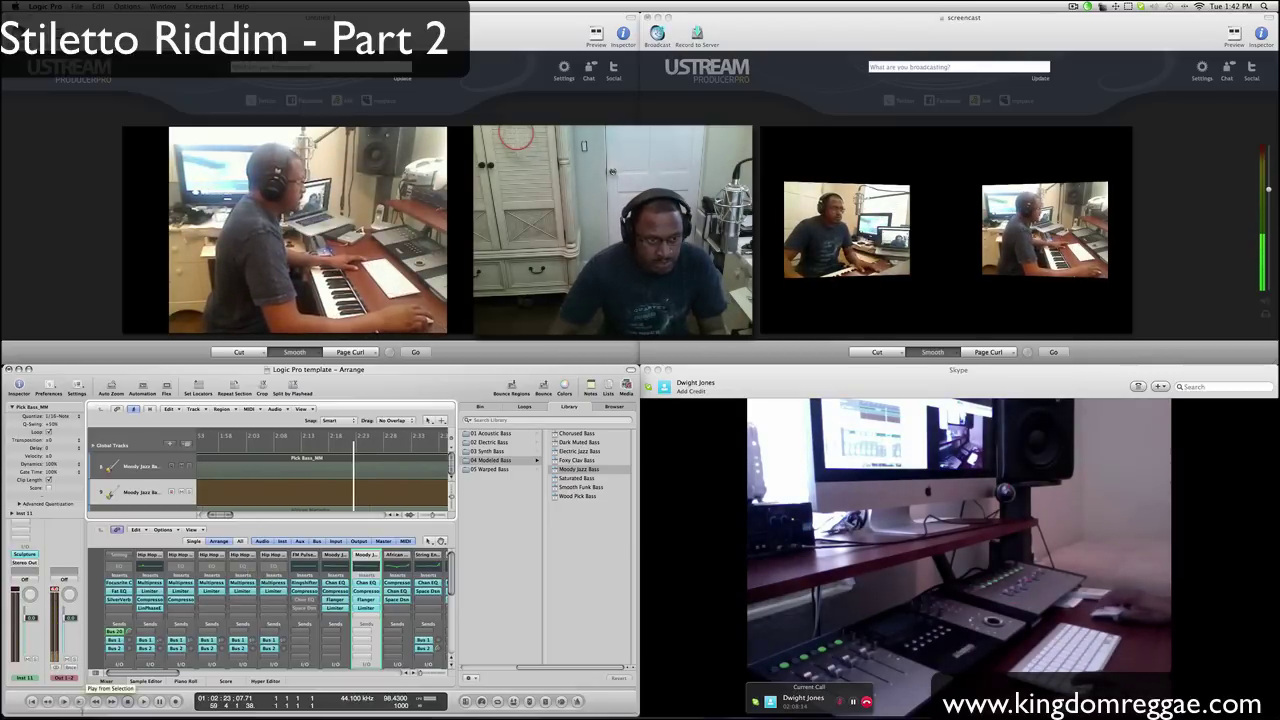
{"action": "left_click", "coordinate": [50, 701]}
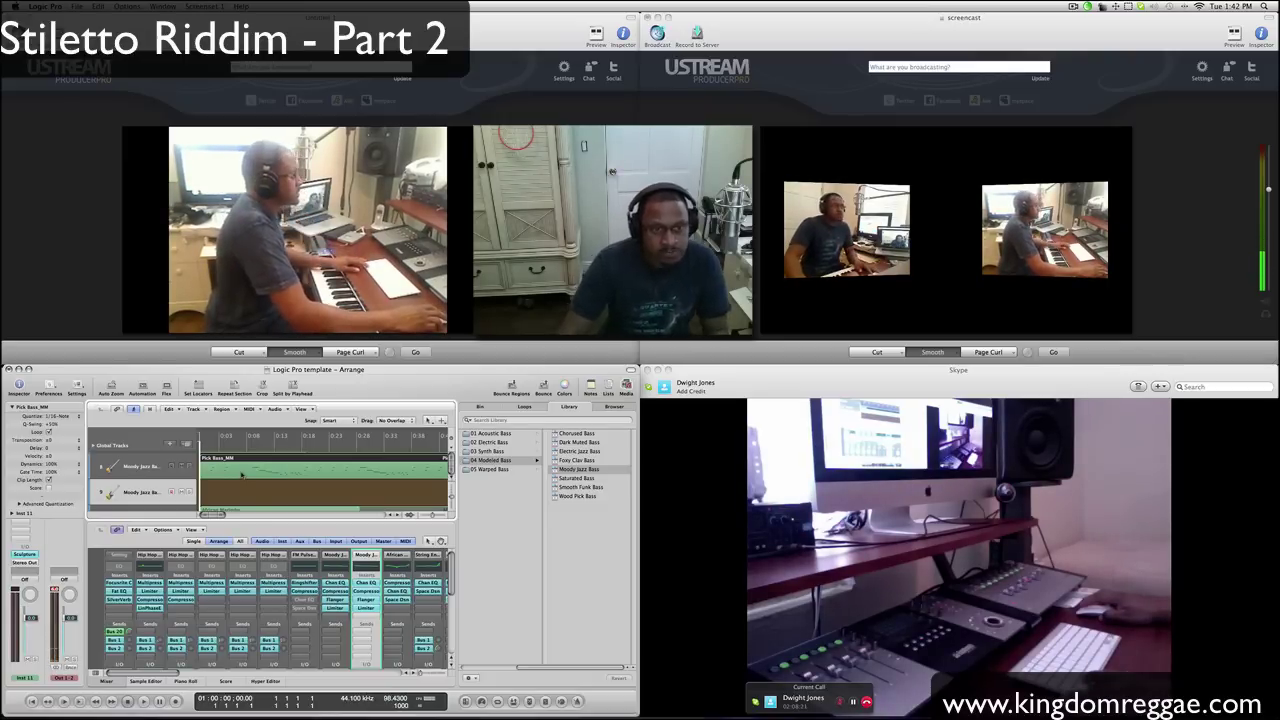
{"action": "left_click_drag", "start_coordinate": [241, 472], "coordinate": [237, 487]}
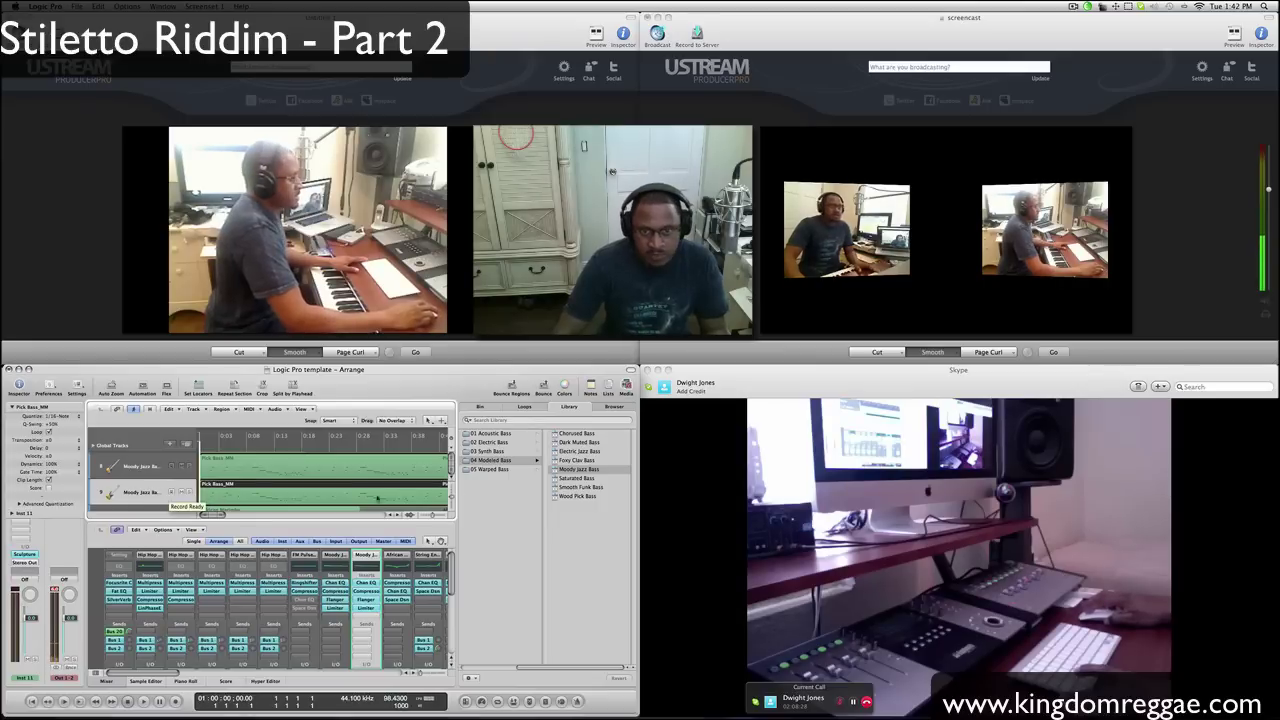
Try the Foxy Clav Bass, Electric Jazz Bass and Smooth Funk Bass presets on the duplicate bass track.
{"action": "left_click", "coordinate": [578, 461]}
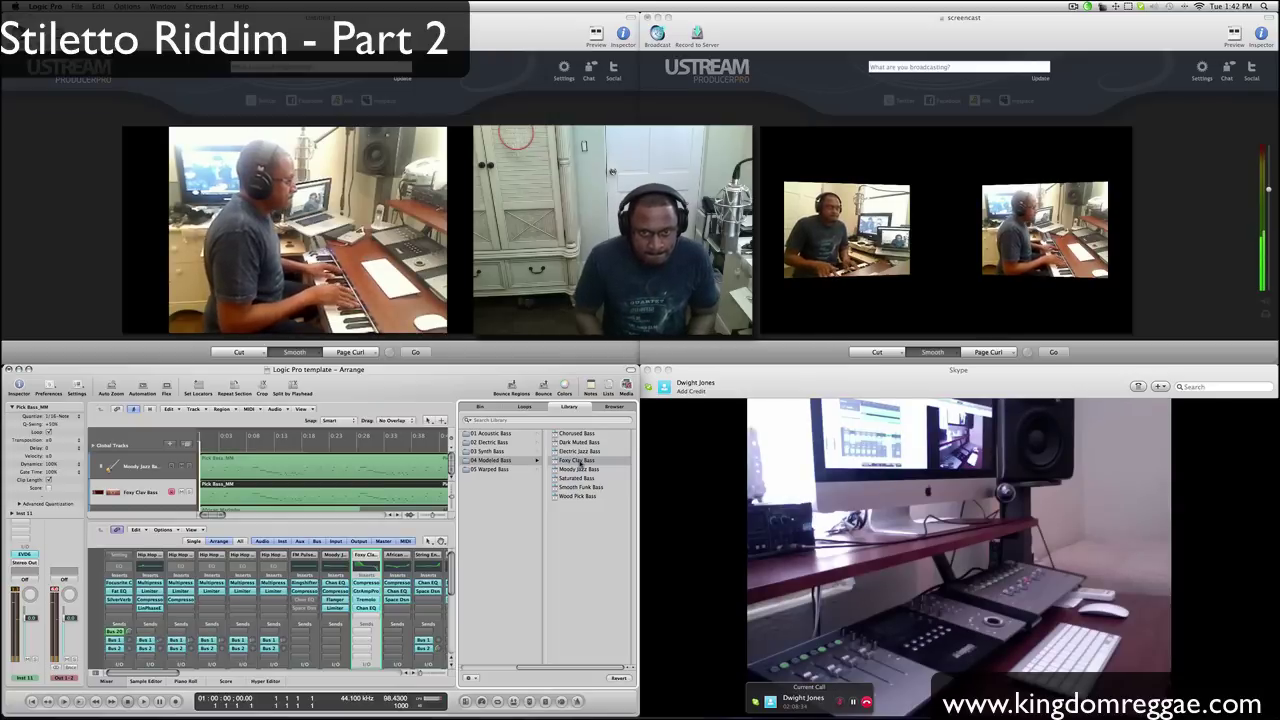
{"action": "left_click", "coordinate": [580, 451]}
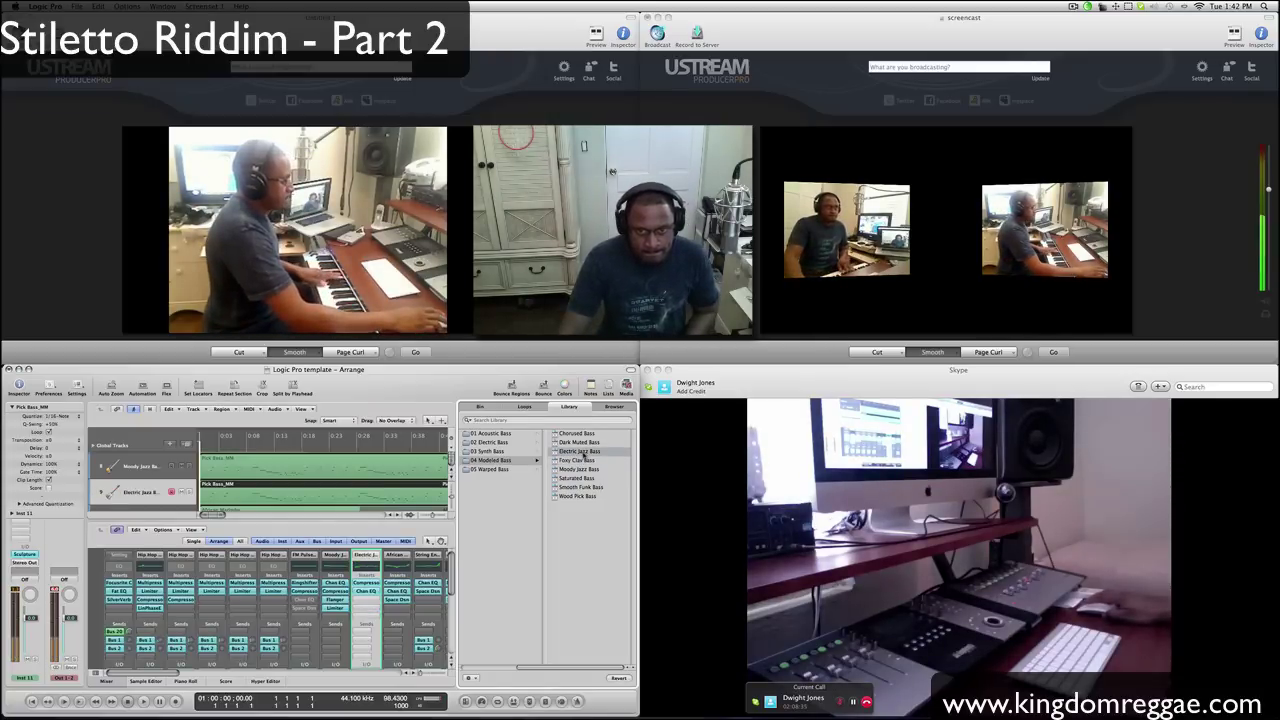
{"action": "left_click", "coordinate": [582, 487]}
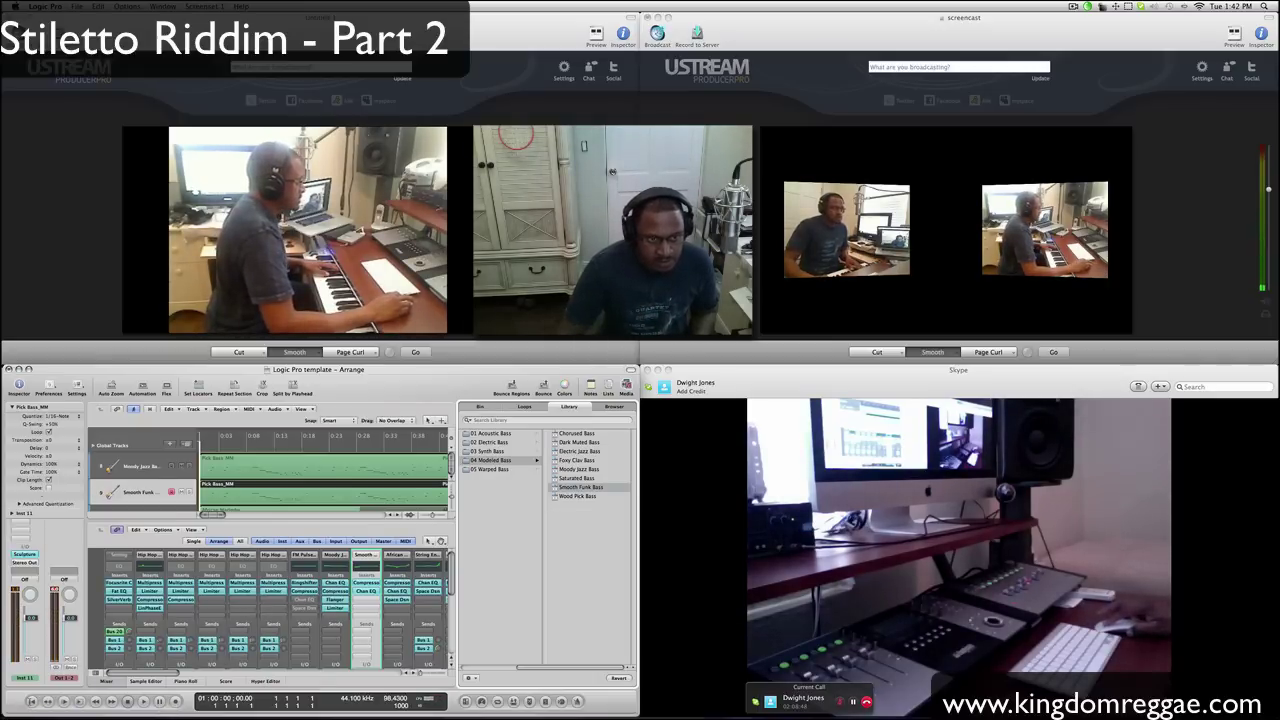
Play the project from the start and transpose the copied Pick Bass_MM region by +12.
{"action": "left_click", "coordinate": [141, 496]}
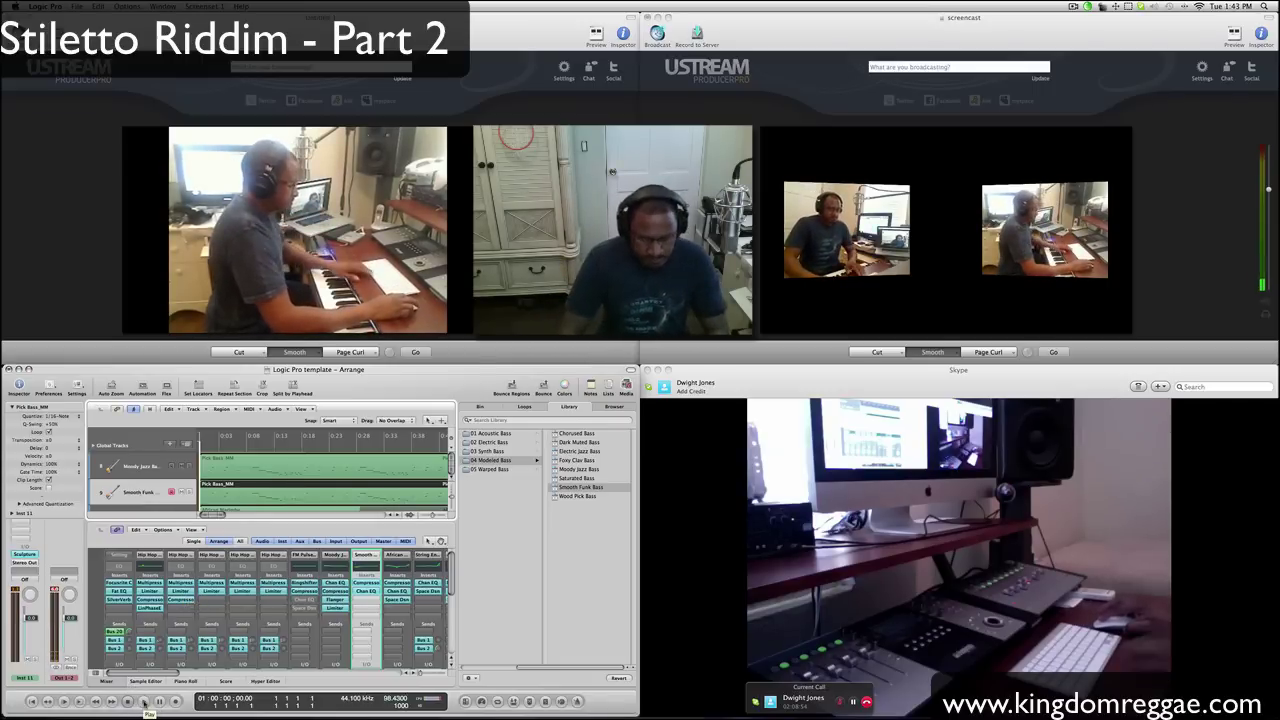
{"action": "left_click", "coordinate": [145, 701]}
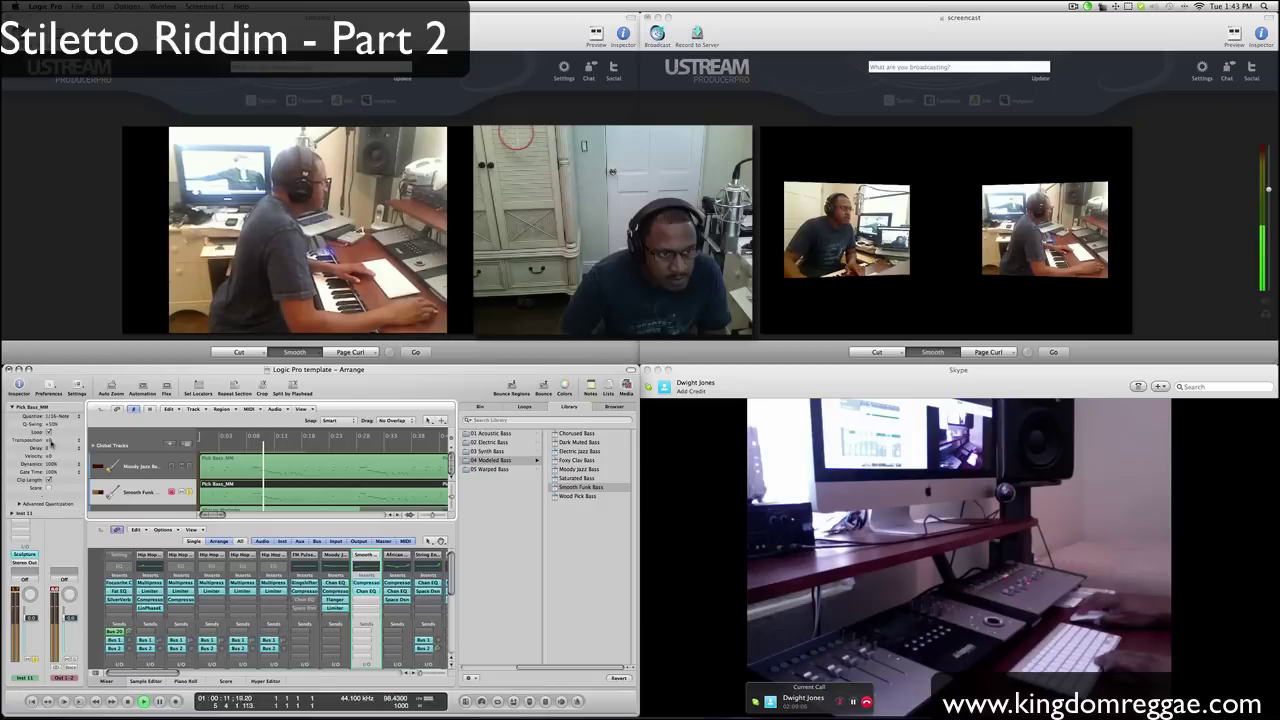
{"action": "left_click", "coordinate": [80, 441]}
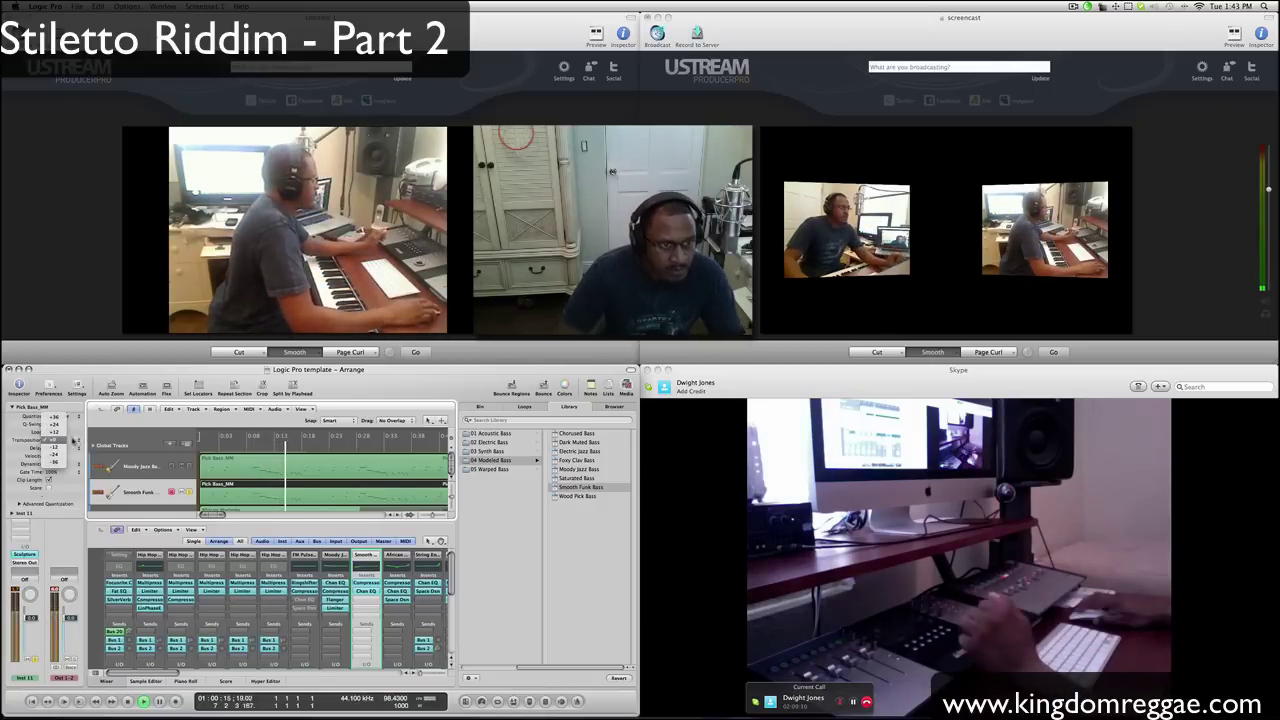
{"action": "left_click", "coordinate": [56, 432]}
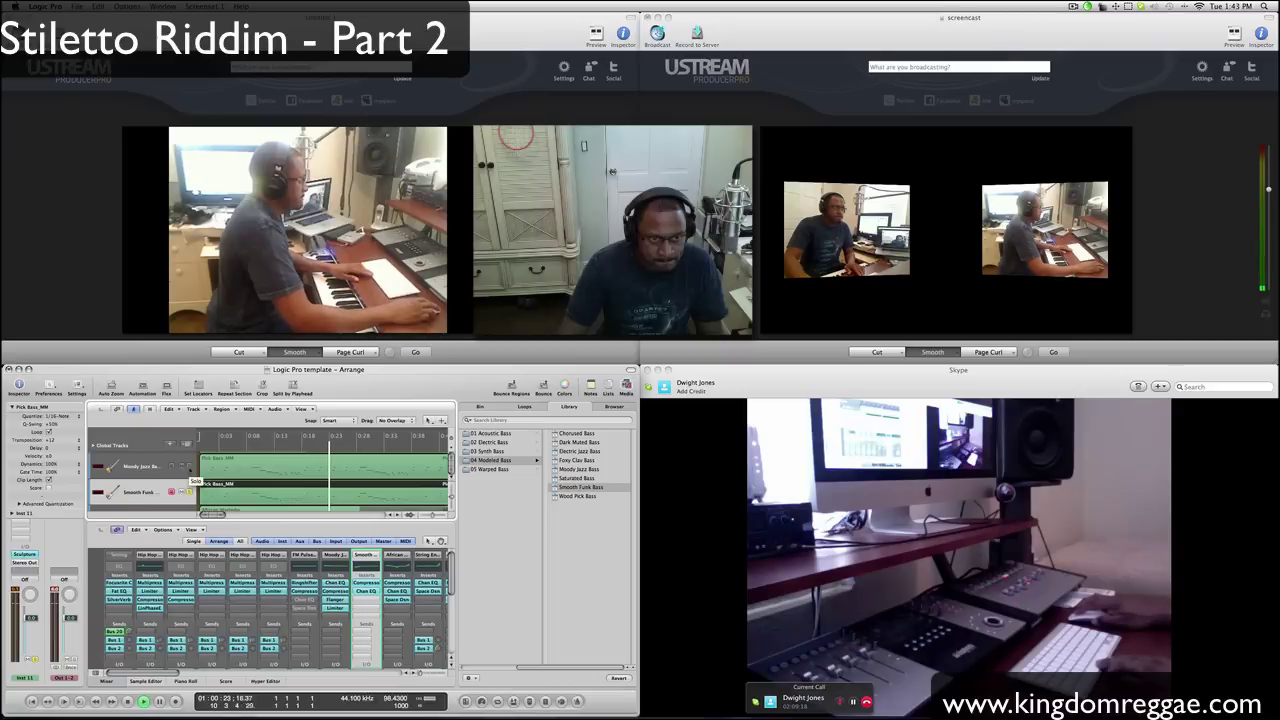
Audition the Wood Pick, Moody Jazz and Chorused Bass presets on the duplicate track and settle on Foxy Clav Bass.
{"action": "left_click", "coordinate": [582, 497]}
{"action": "left_click", "coordinate": [589, 469]}
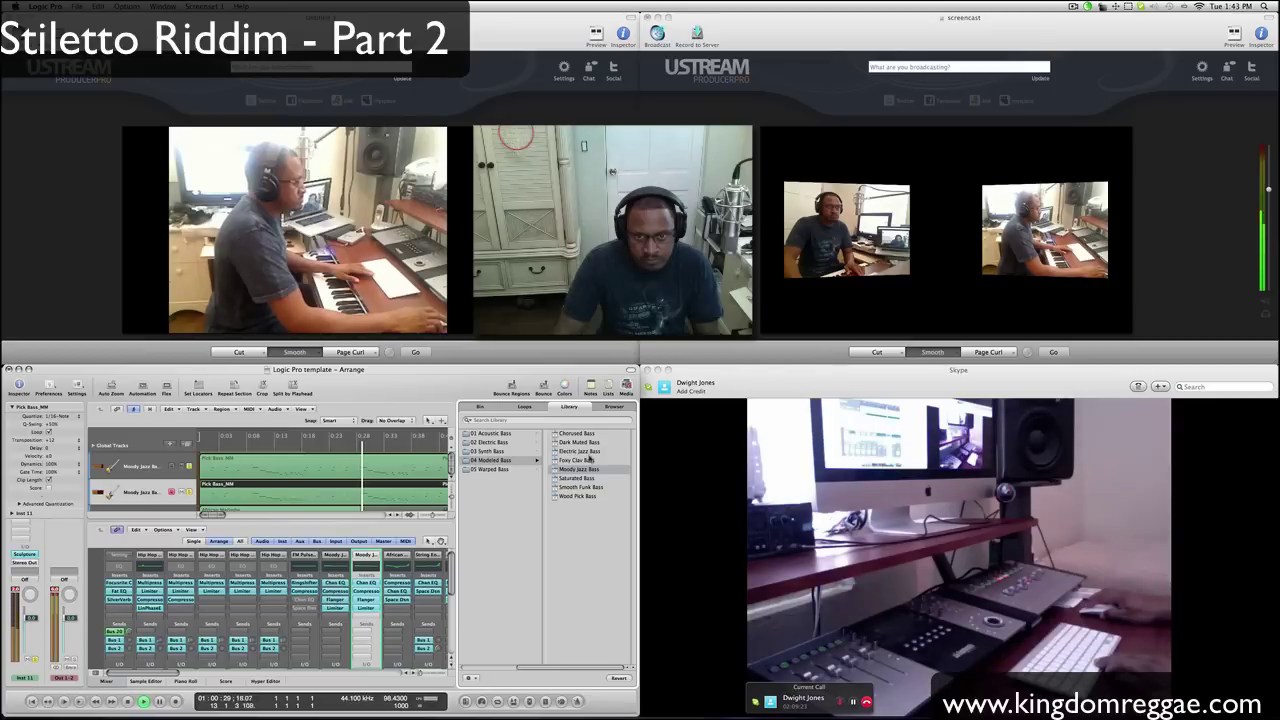
{"action": "left_click", "coordinate": [587, 434]}
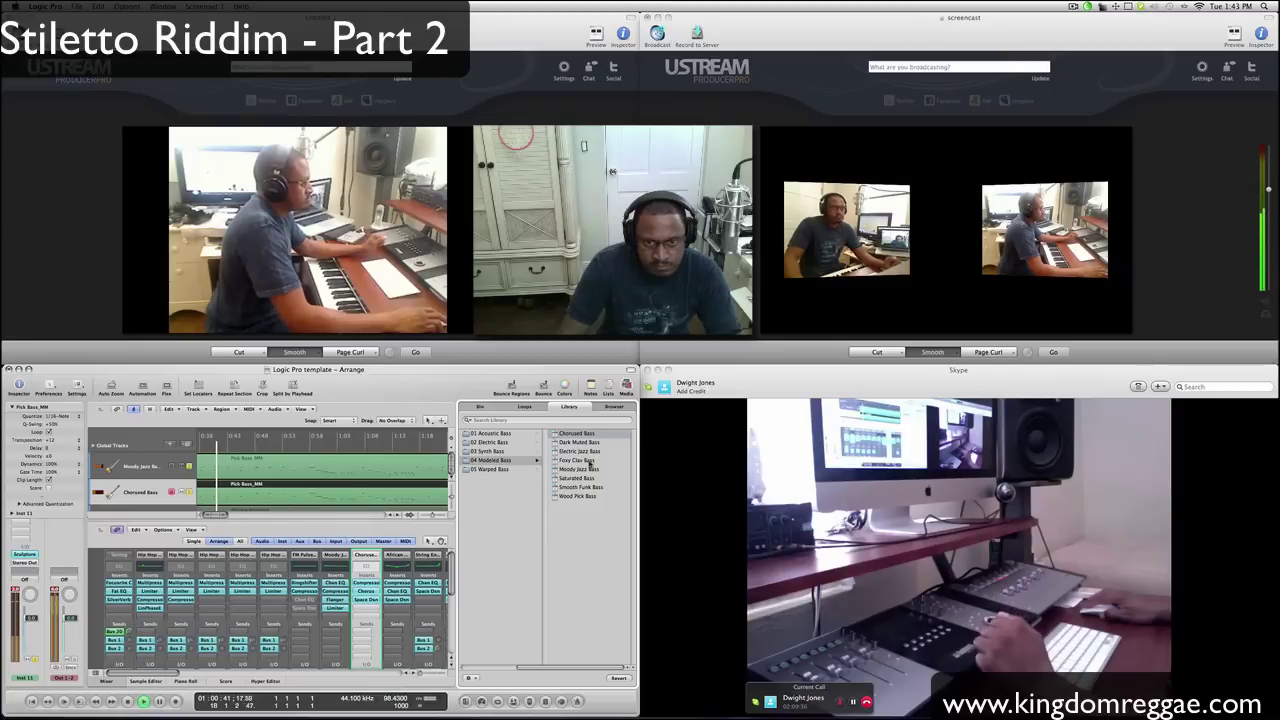
{"action": "left_click", "coordinate": [590, 461]}
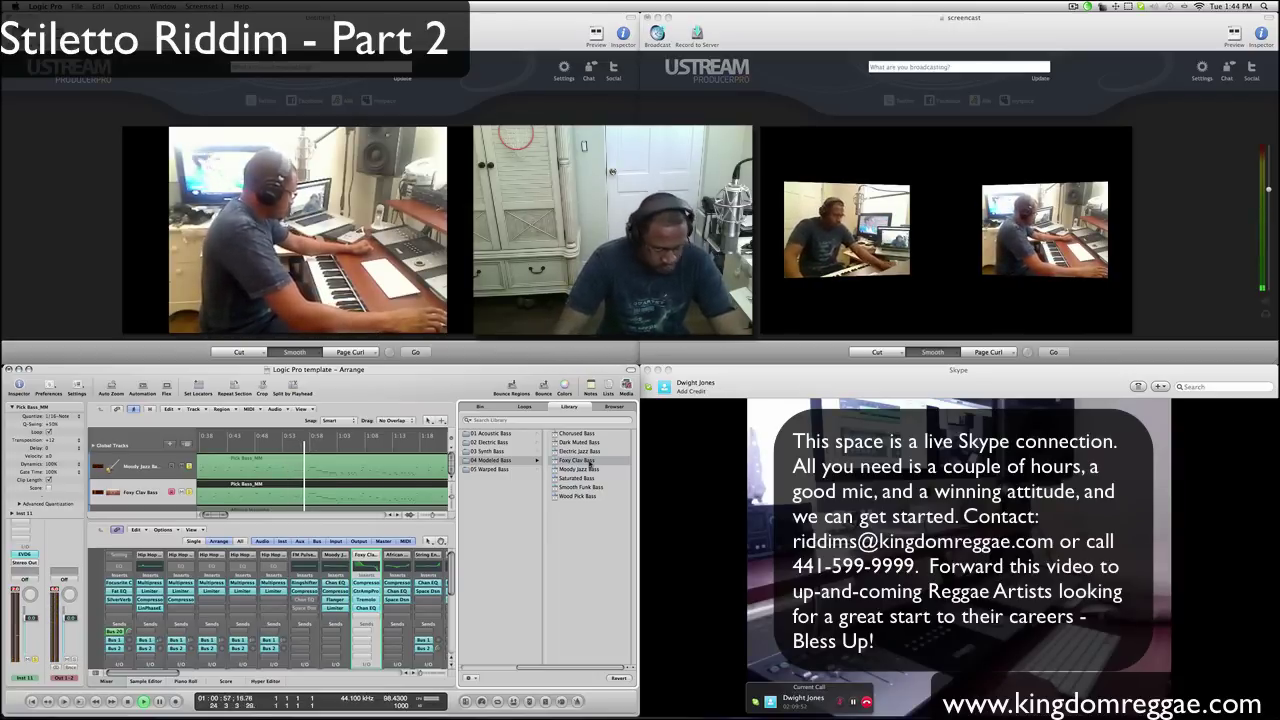
Turn off solo on both bass tracks and save the project.
{"action": "left_click", "coordinate": [189, 492]}
{"action": "left_click", "coordinate": [189, 466]}
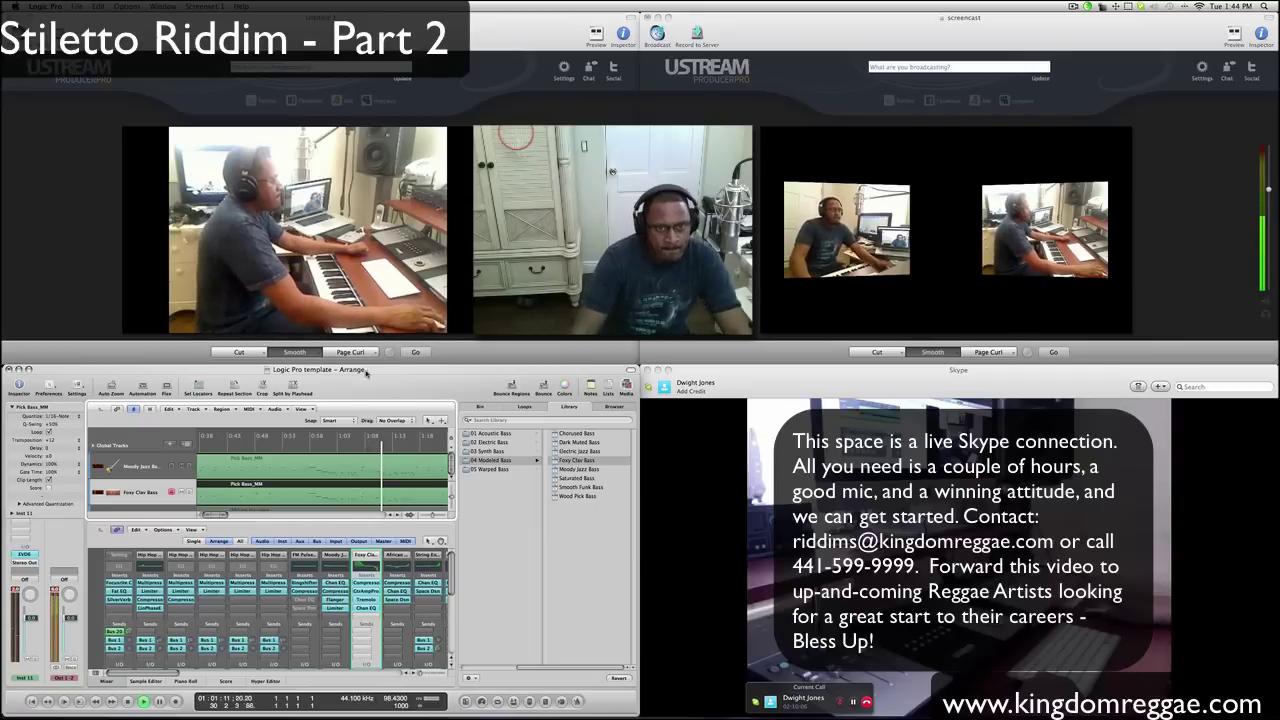
{"action": "left_click", "coordinate": [76, 7]}
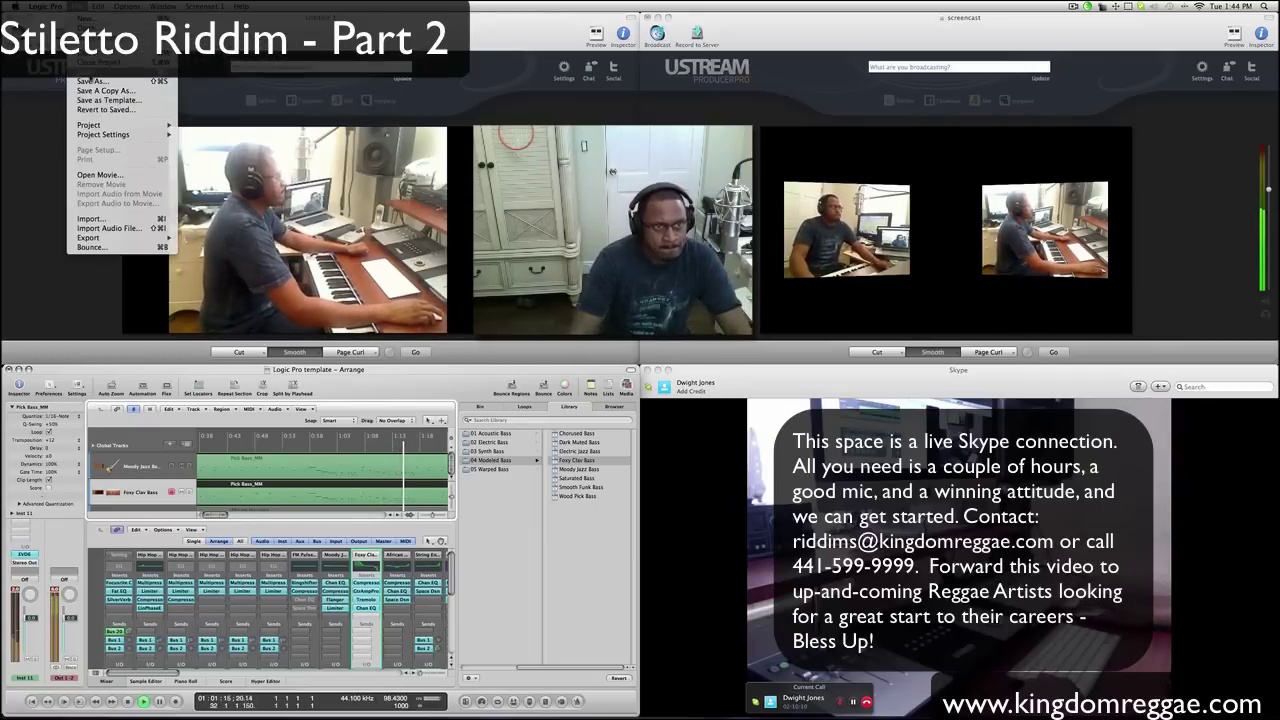
{"action": "left_click", "coordinate": [100, 72]}
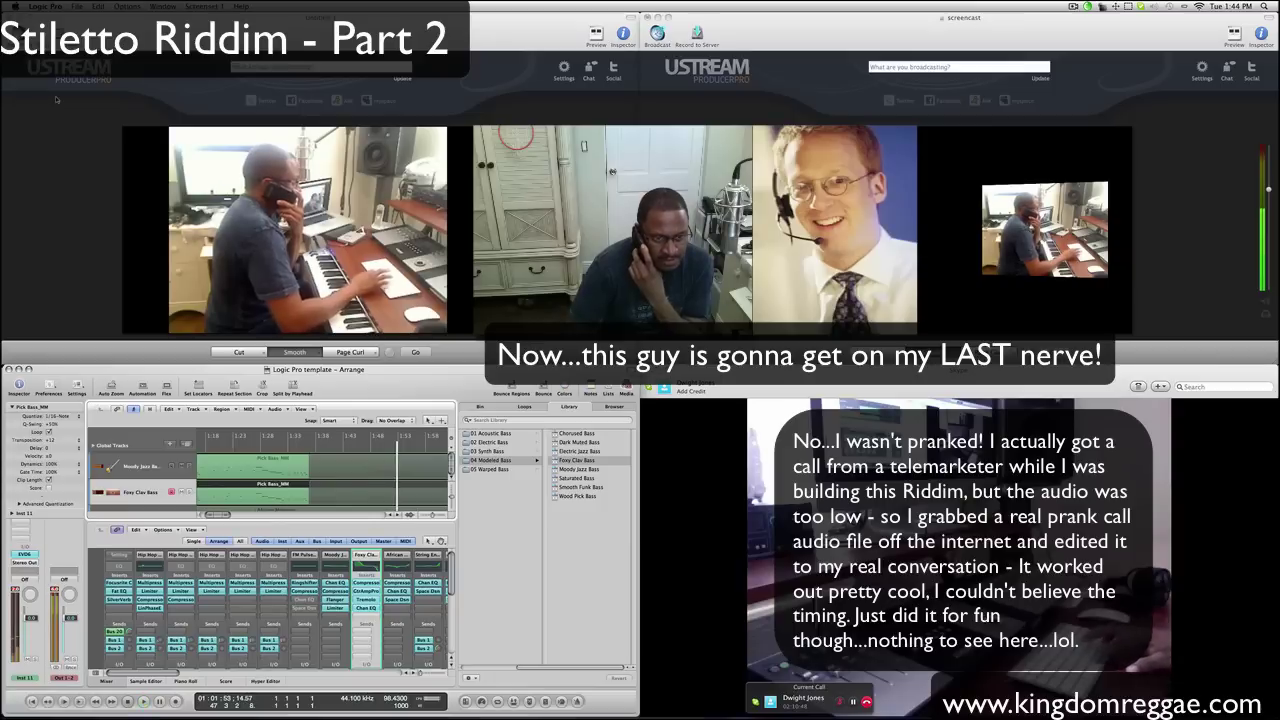
{"action": "left_click", "coordinate": [109, 354]}
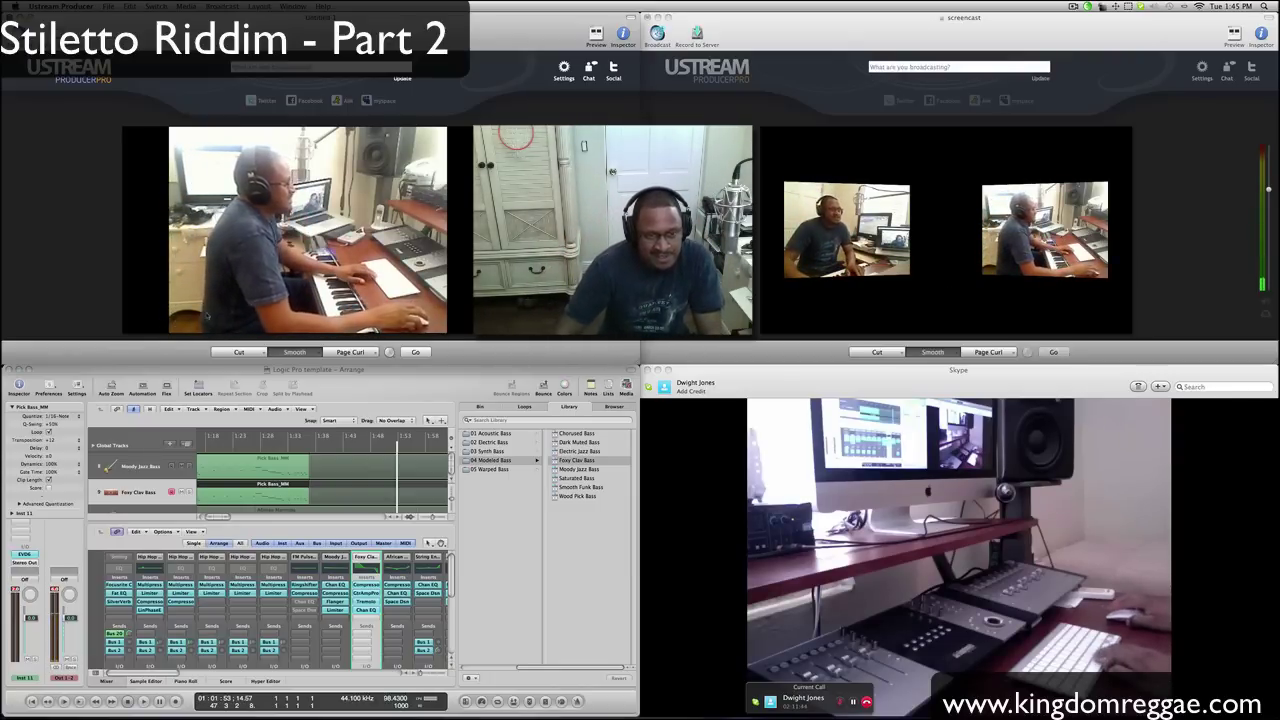
{"action": "key", "text": "super+Tab"}
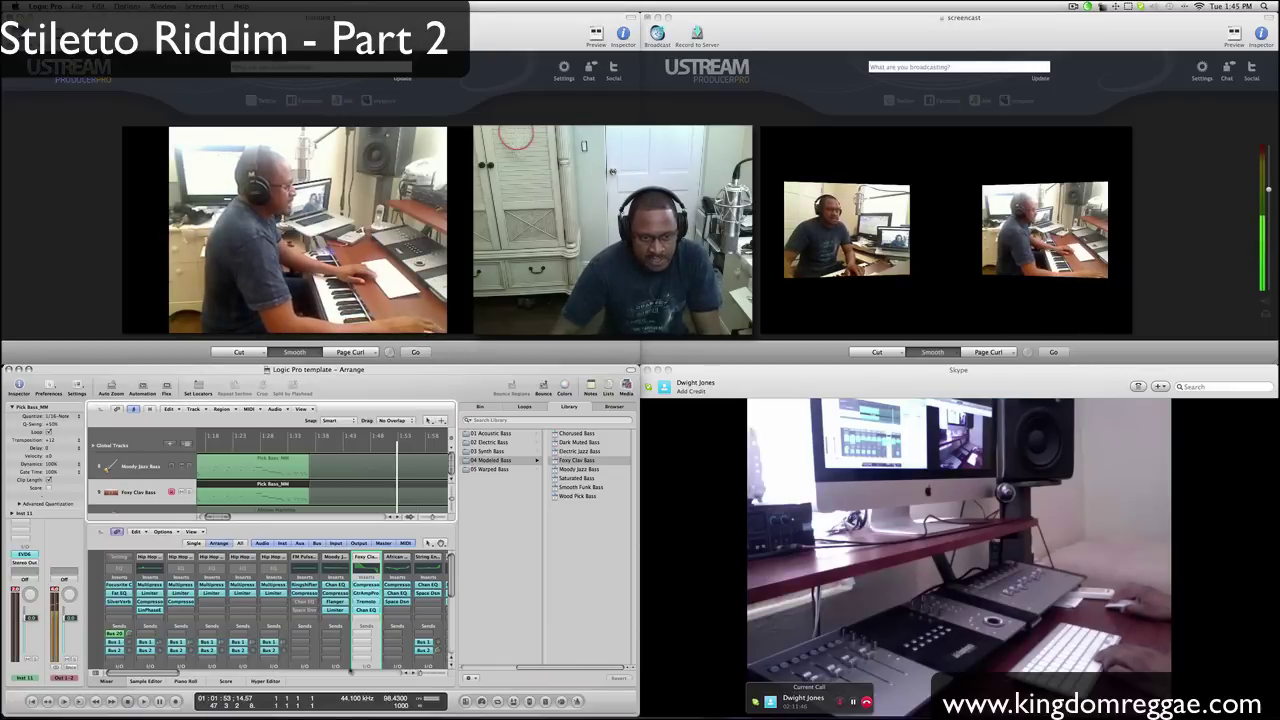
Play the project from the start to hear the two bass tracks together with the rest of the arrangement.
{"action": "key", "text": "Return"}
{"action": "key", "text": "space"}
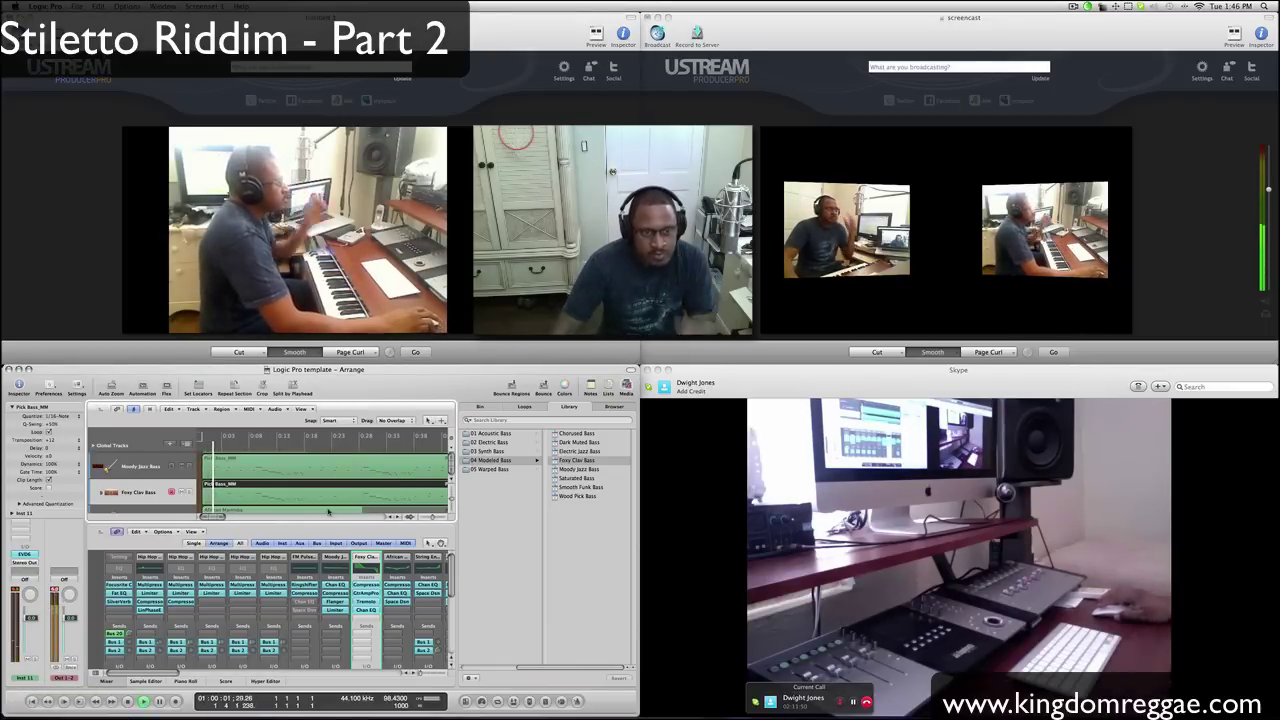
{"action": "key", "text": "z"}
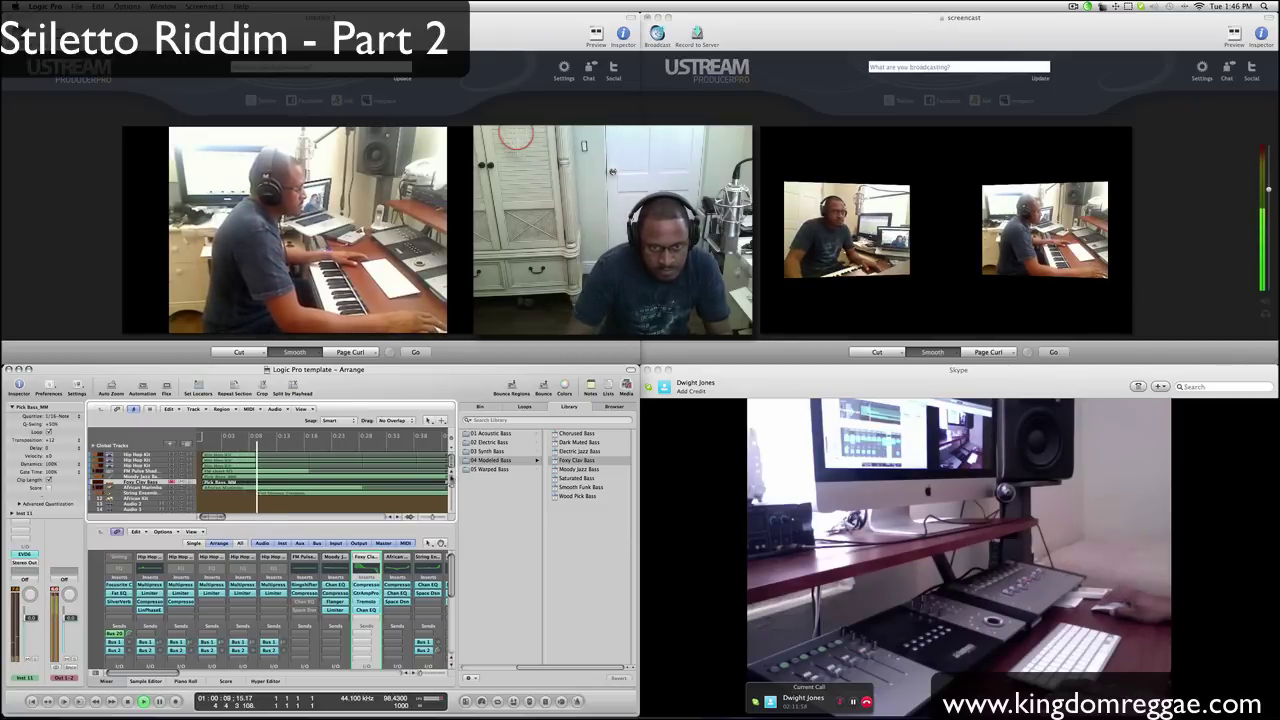
{"action": "left_click_drag", "start_coordinate": [451, 487], "coordinate": [452, 497]}
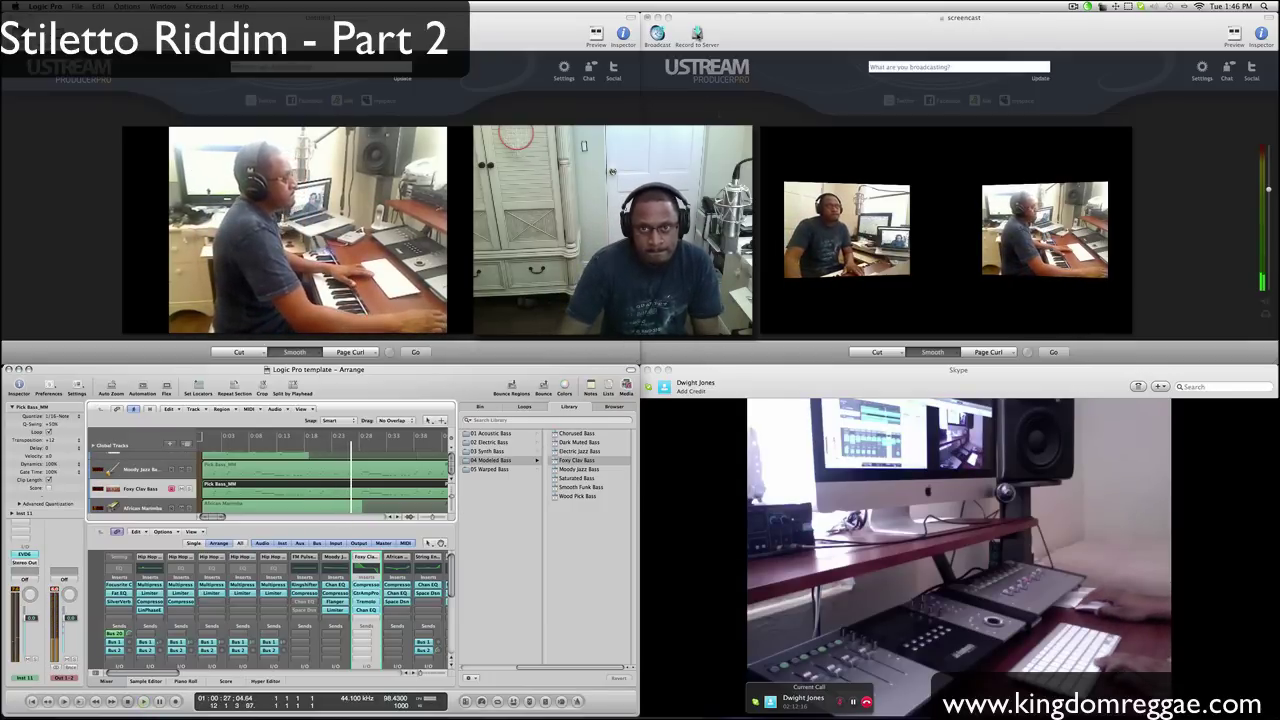
Switch to Ustream Producer, stop the server recording and title it "STALETTO RIDDIM".
{"action": "left_click", "coordinate": [697, 36]}
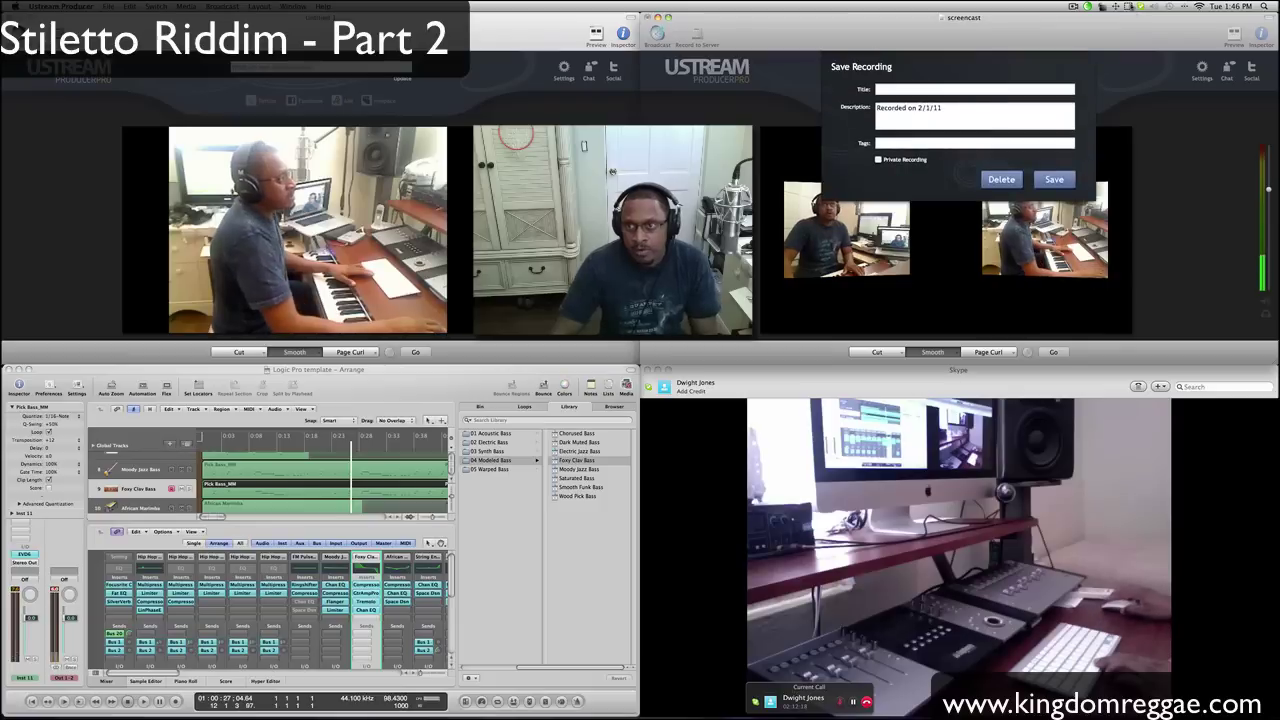
{"action": "left_click", "coordinate": [895, 89]}
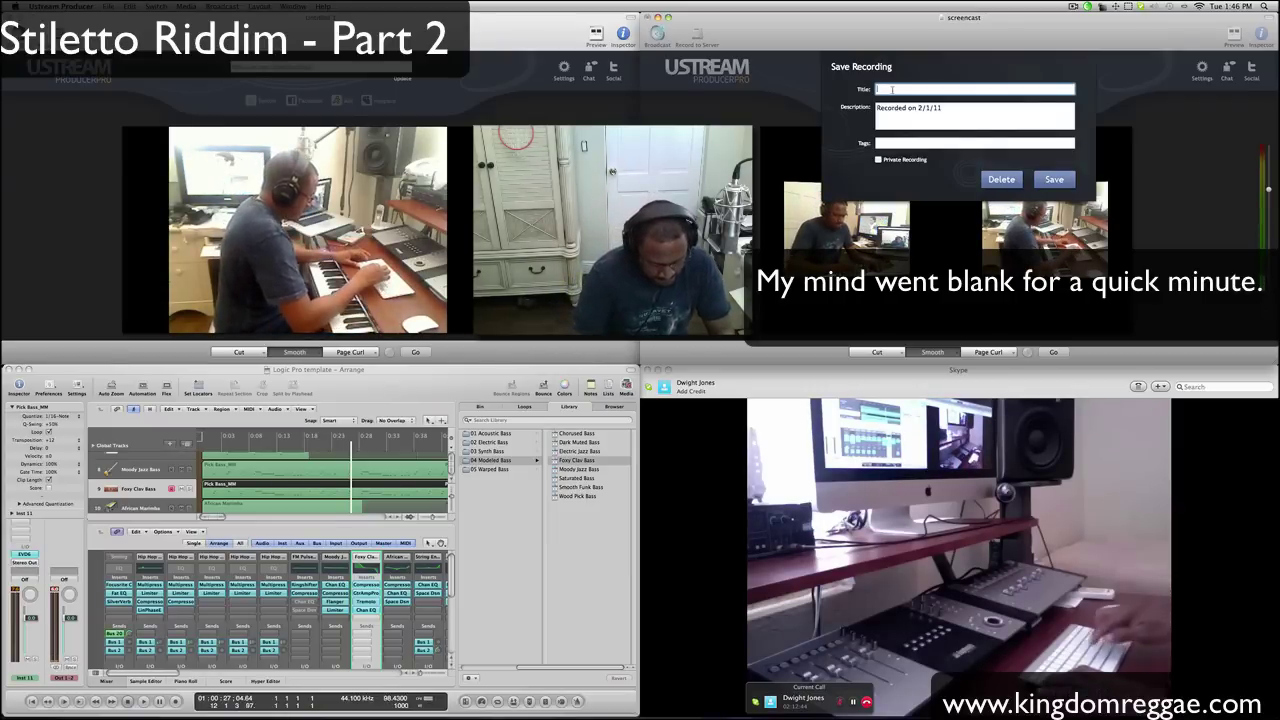
{"action": "type", "text": "STA"}
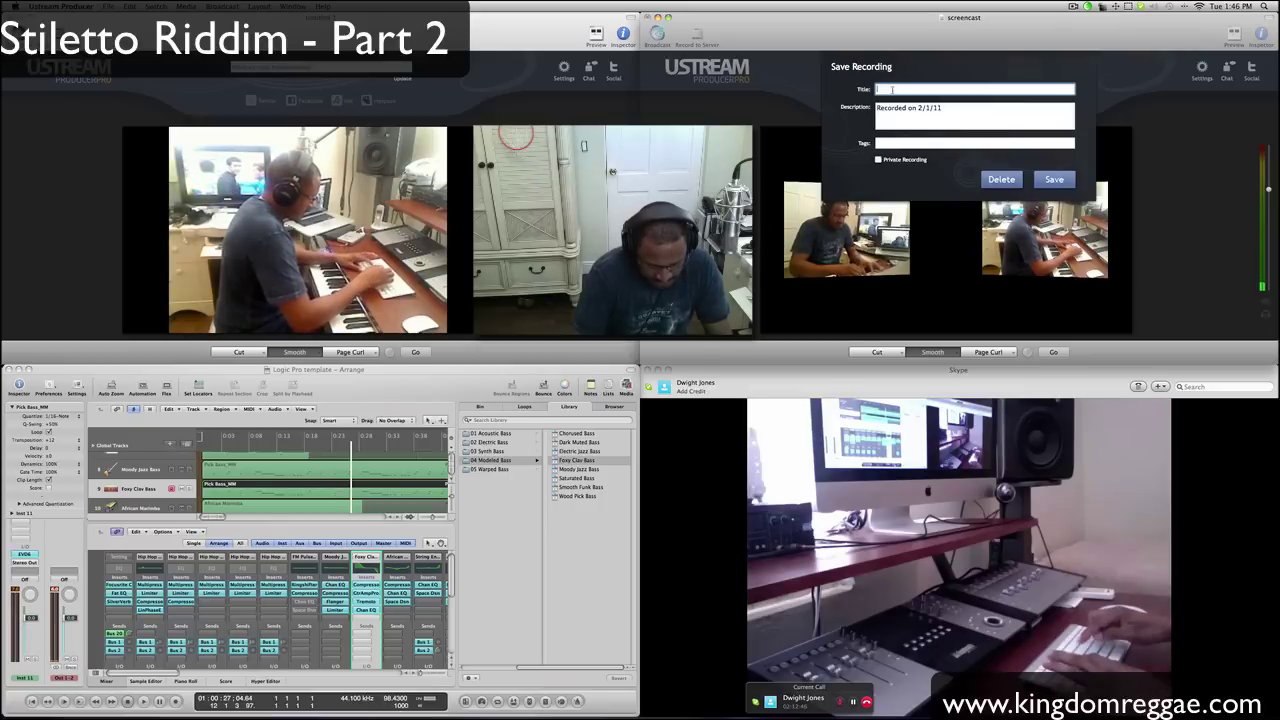
{"action": "type", "text": "LET"}
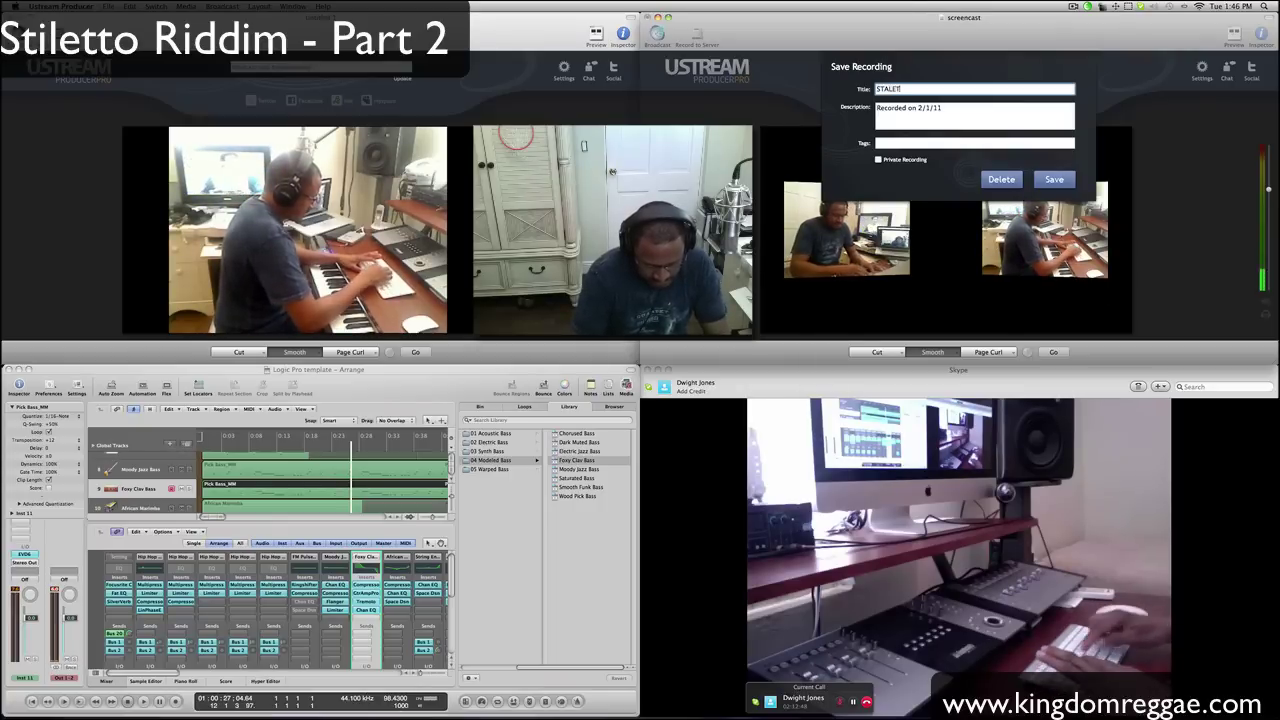
{"action": "type", "text": "TO RIDDIM"}
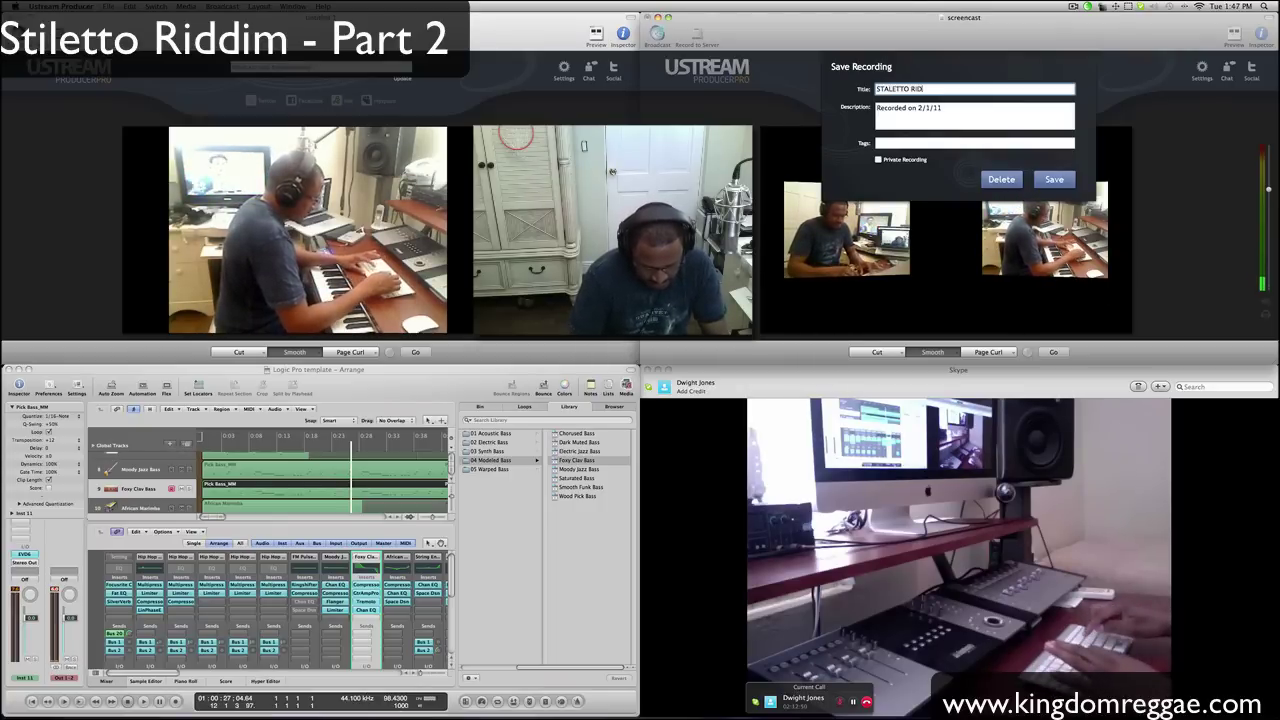